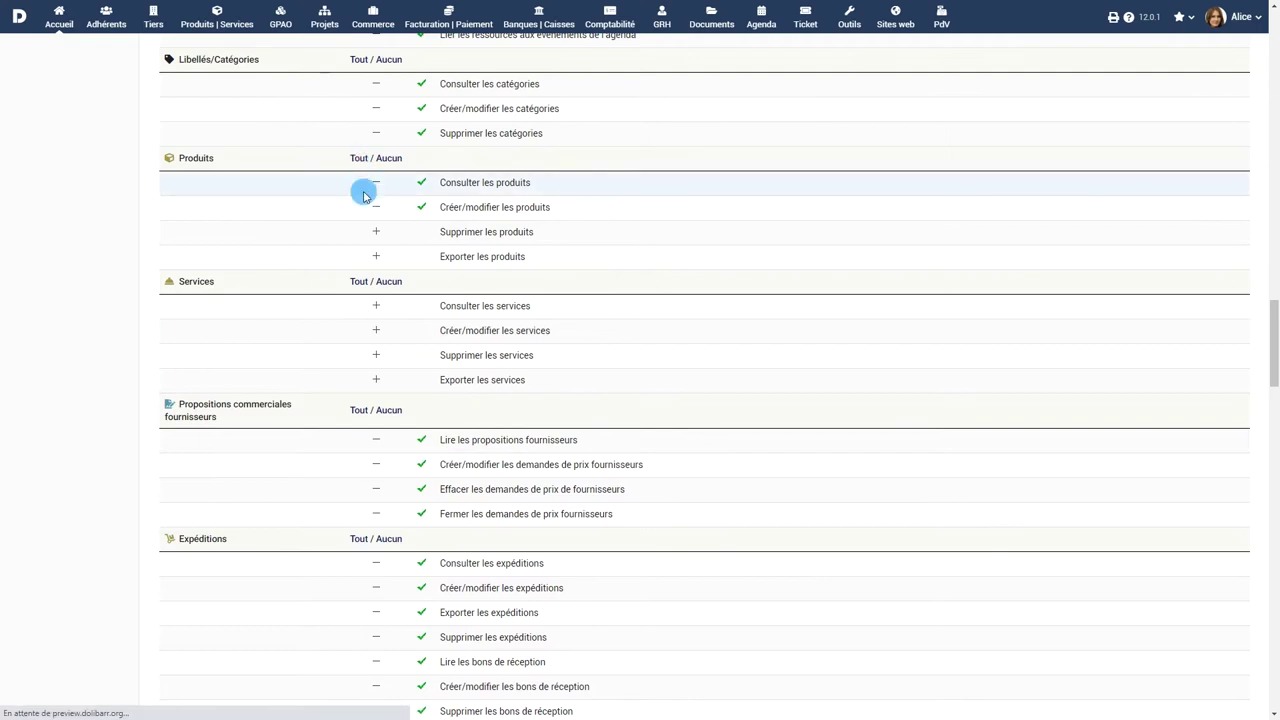
Grant the user all permissions of the Services module.
{"action": "left_click", "coordinate": [365, 288]}
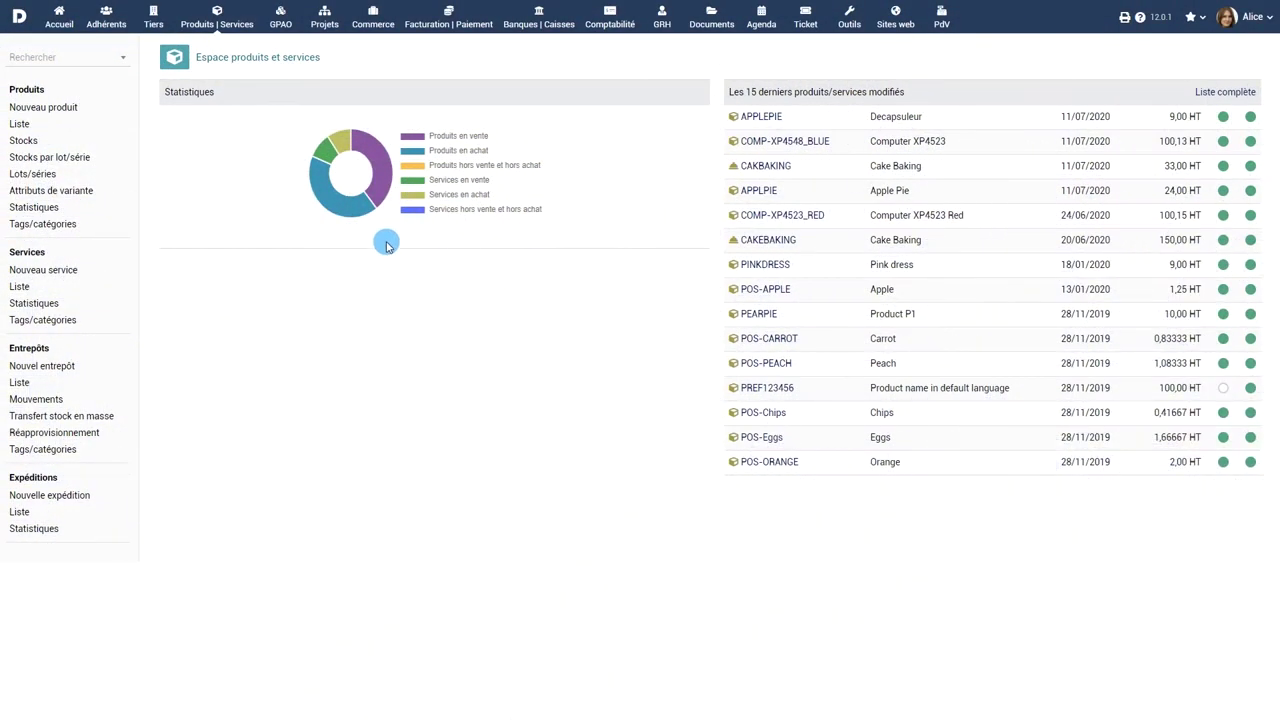
Review the product list, the stock by lot/serial number and the service list.
{"action": "left_click", "coordinate": [22, 124]}
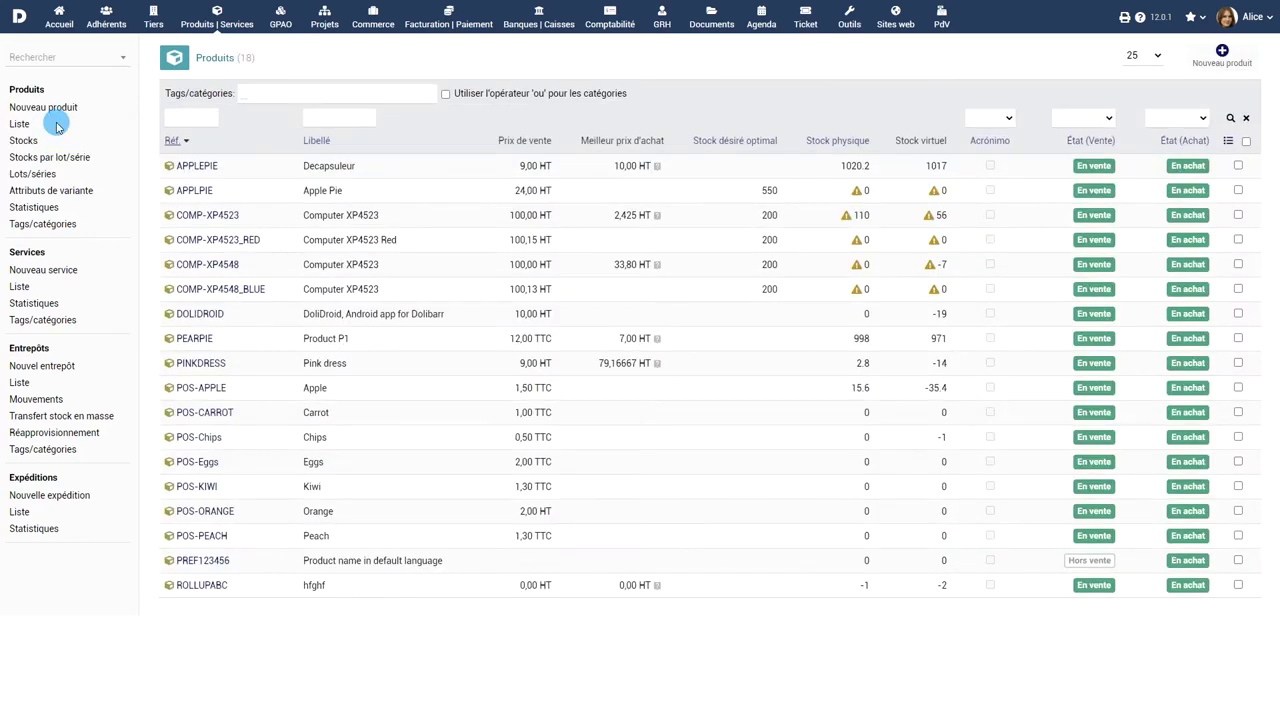
{"action": "left_click", "coordinate": [42, 156]}
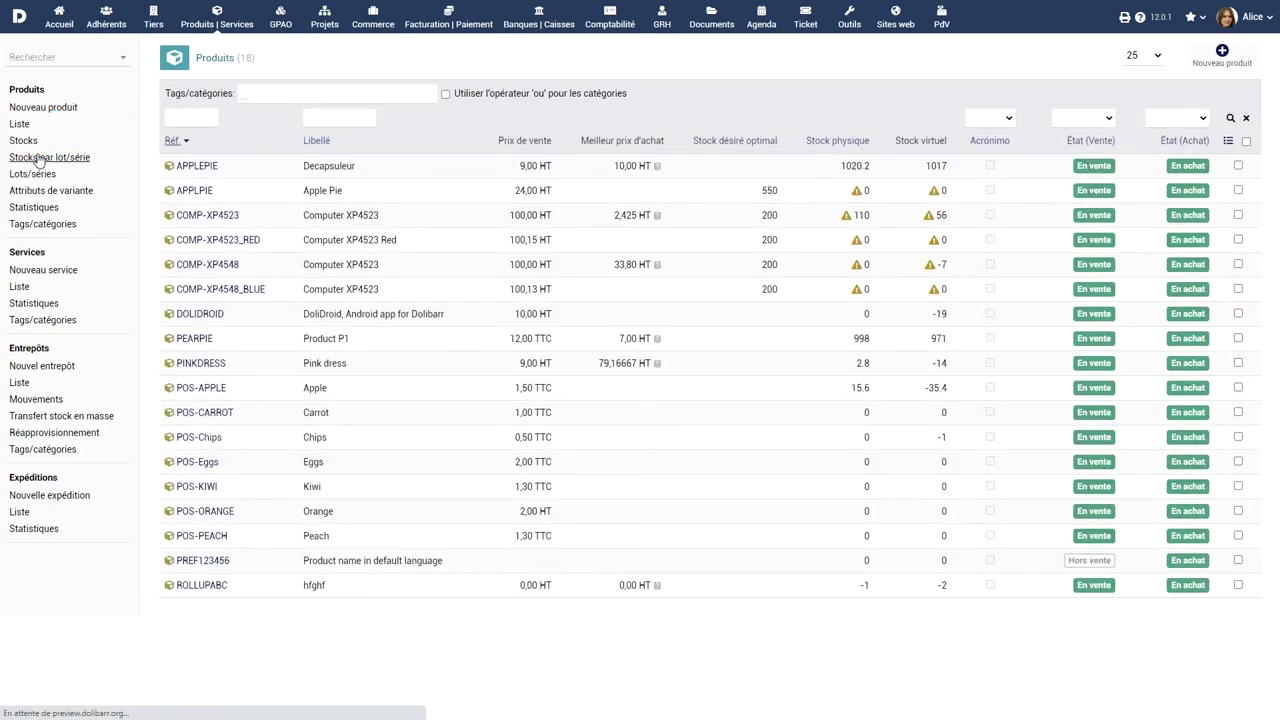
{"action": "left_click", "coordinate": [20, 286]}
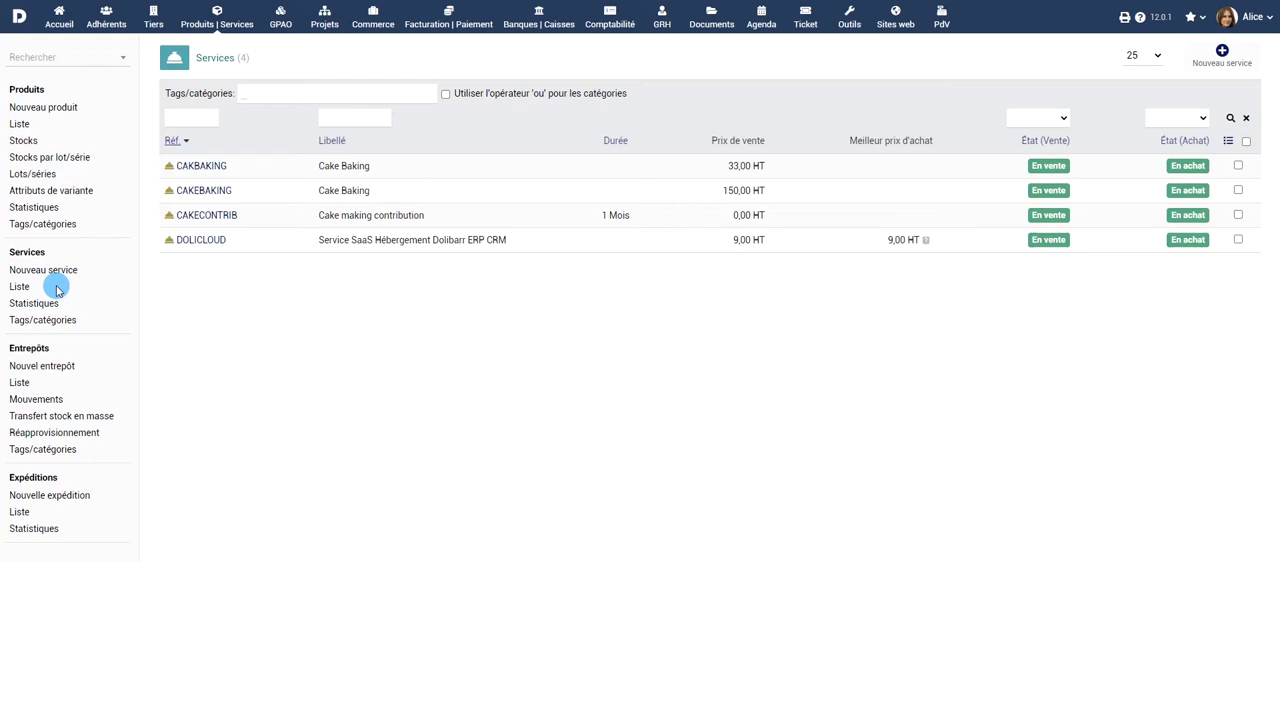
Start a new product with the reference APPLPIE and the label Apple Pie.
{"action": "left_click", "coordinate": [38, 107]}
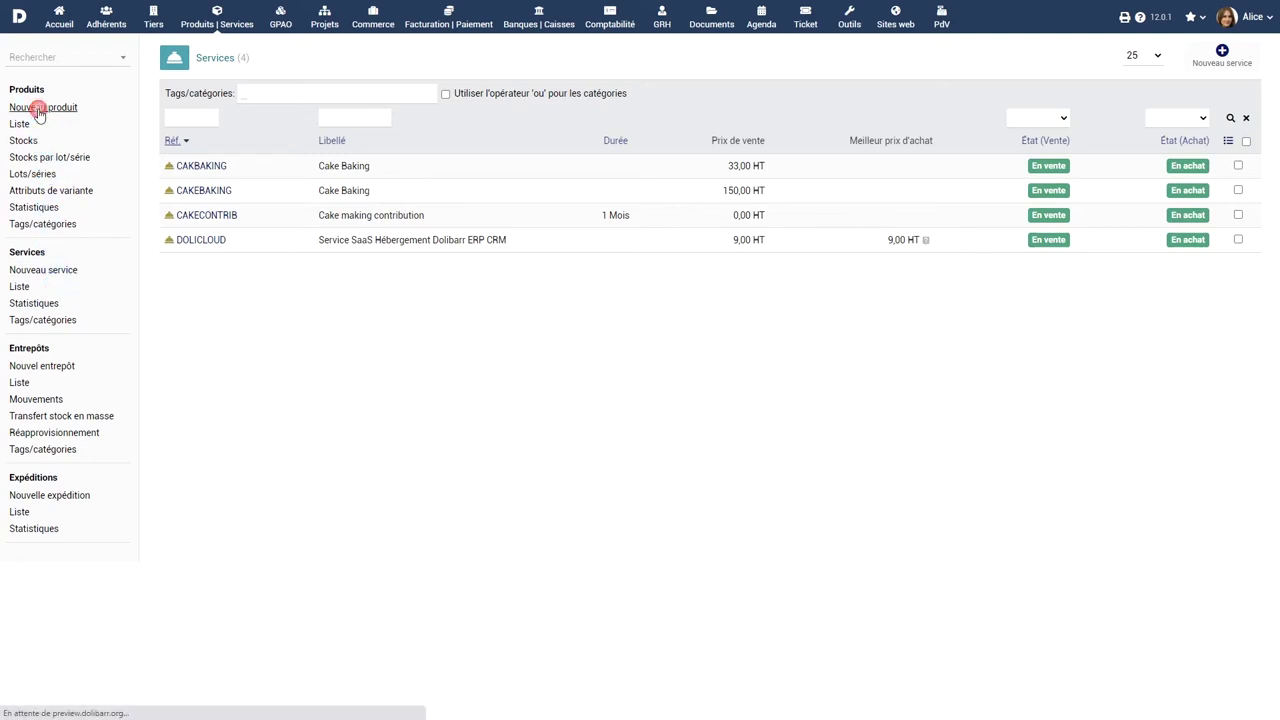
{"action": "left_click", "coordinate": [386, 101]}
{"action": "type", "text": "APPLPIE"}
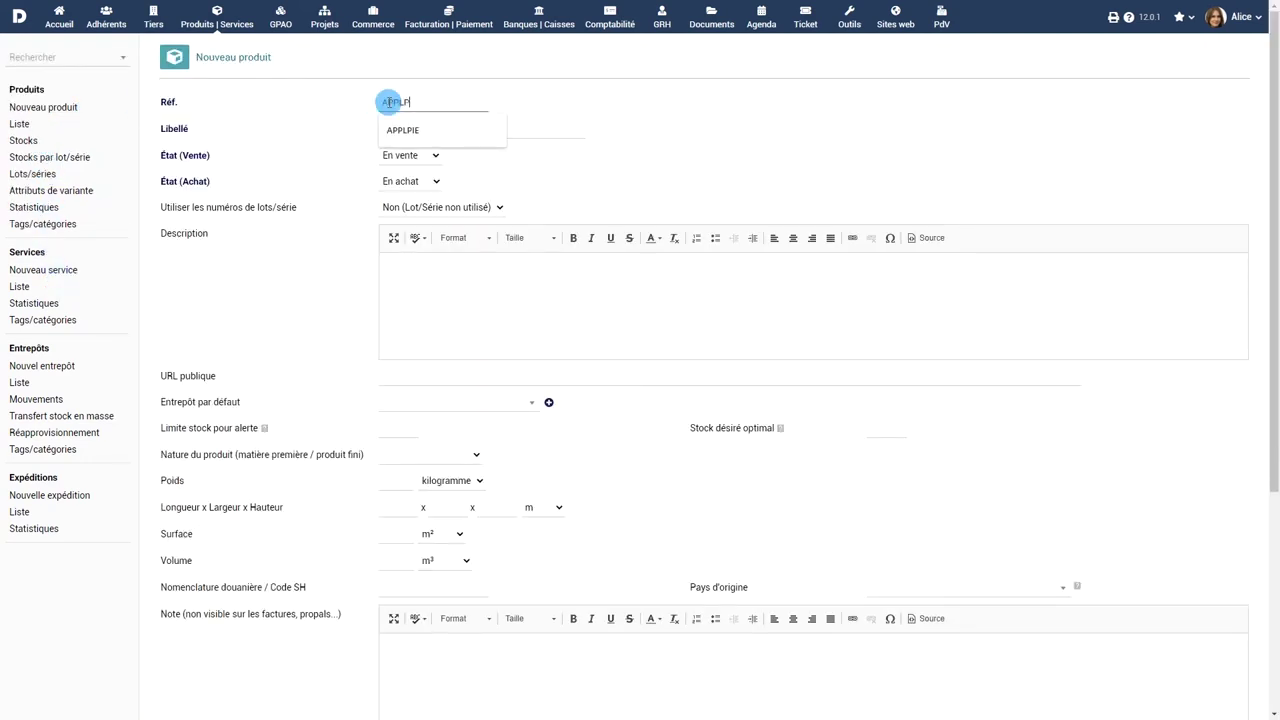
{"action": "left_click", "coordinate": [430, 126]}
{"action": "type", "text": "Apple Pie"}
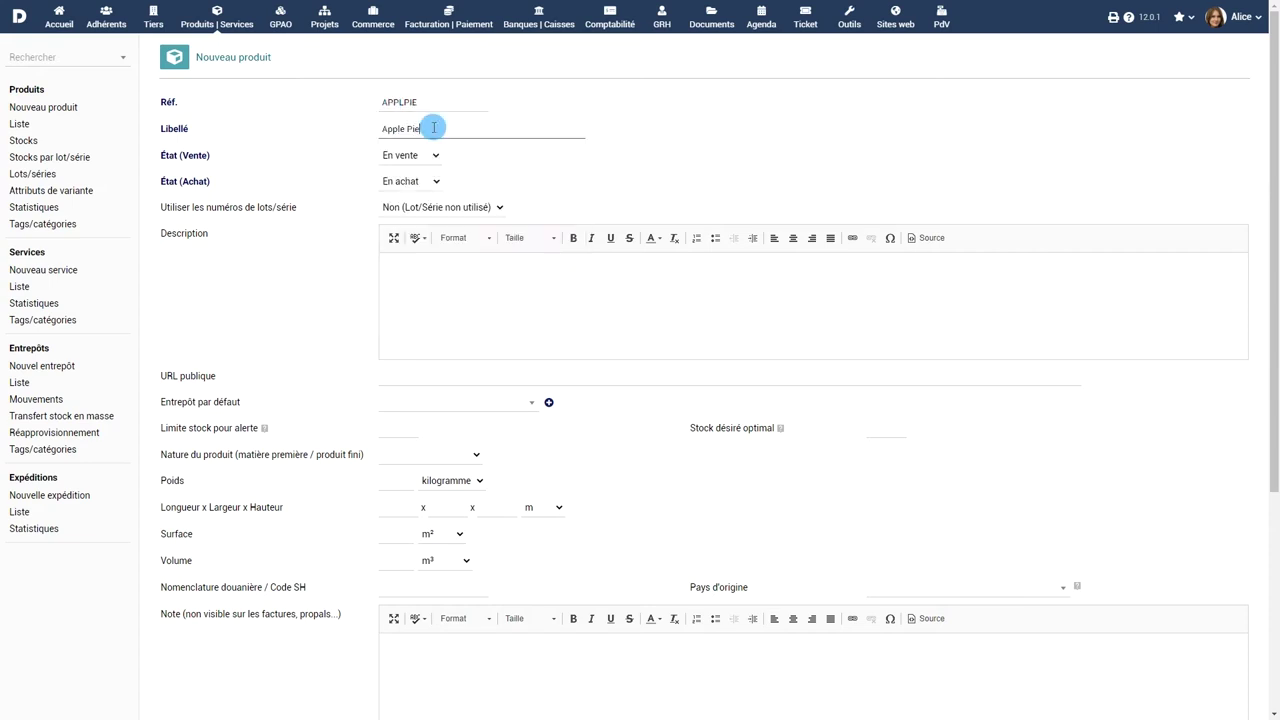
Keep the product En vente and En achat without lot/serial numbers, and enter the description "Bon pour le coeur".
{"action": "left_click", "coordinate": [414, 155]}
{"action": "left_click", "coordinate": [416, 162]}
{"action": "left_click", "coordinate": [415, 183]}
{"action": "left_click", "coordinate": [415, 185]}
{"action": "left_click", "coordinate": [437, 210]}
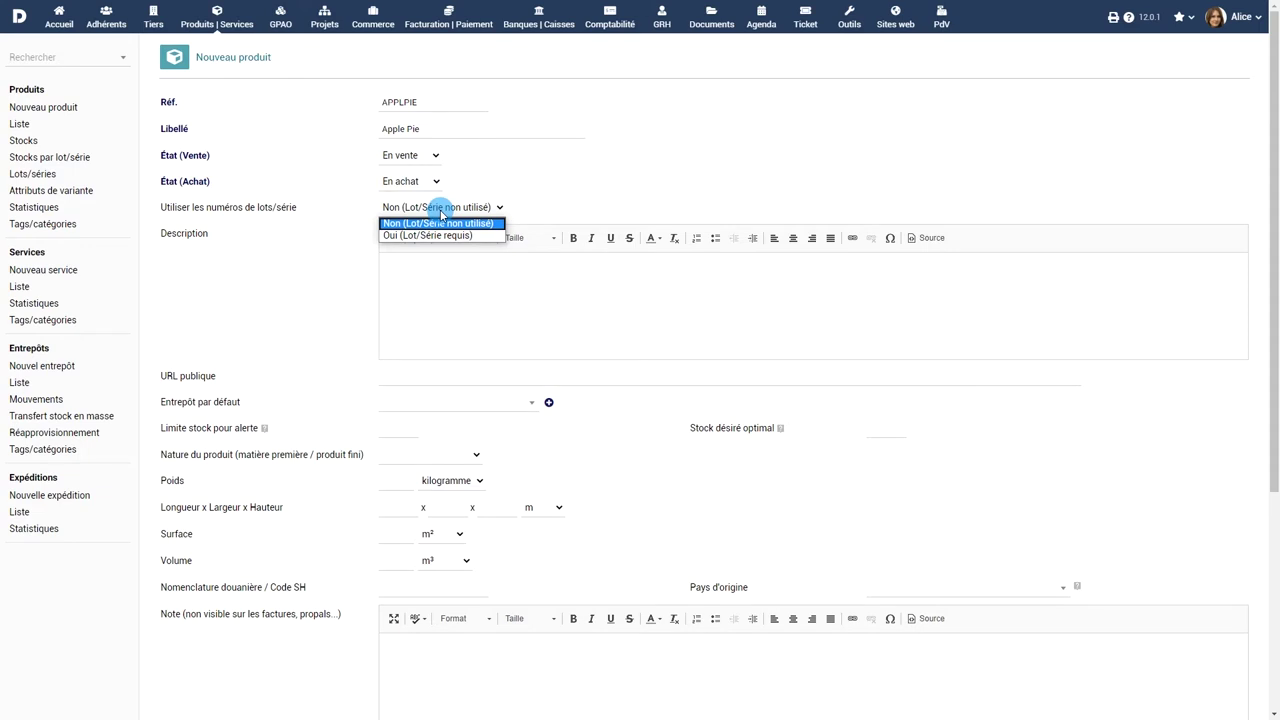
{"action": "left_click", "coordinate": [441, 214]}
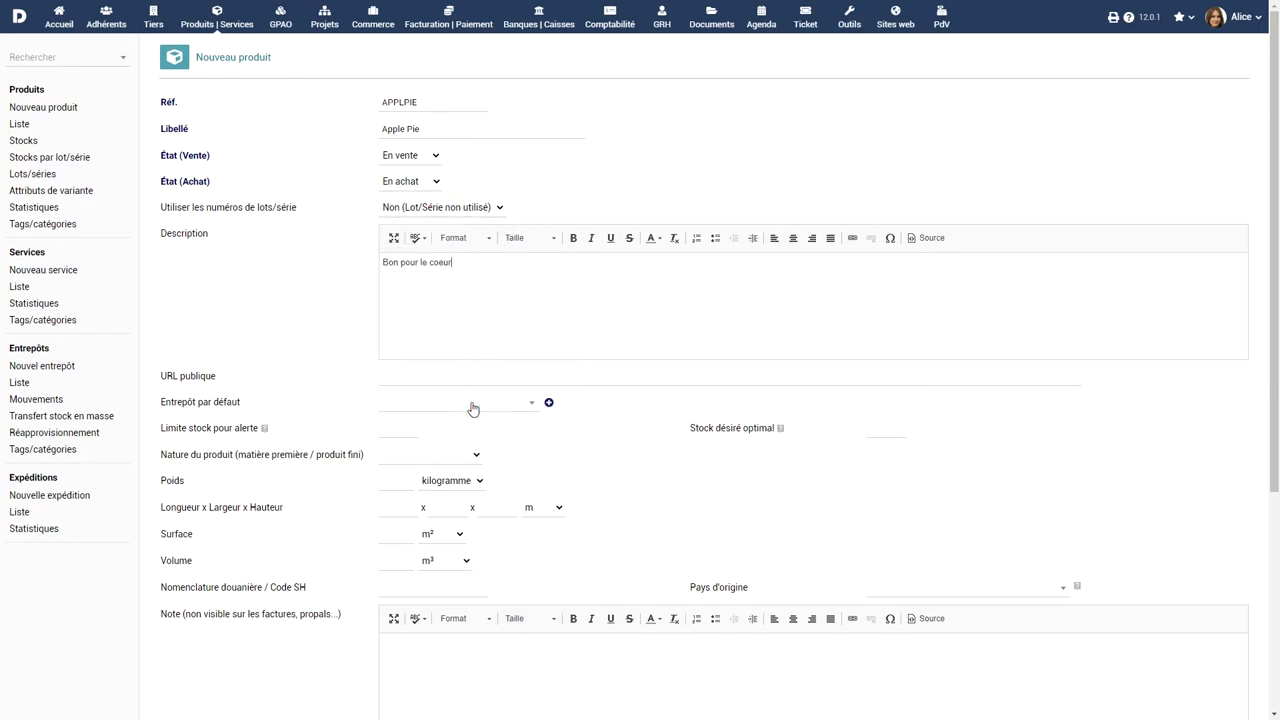
Set the default warehouse to WAREHOUSEHOUSTON, the stock alert limit to 650 and the desired optimal stock to 590.
{"action": "left_click", "coordinate": [472, 407]}
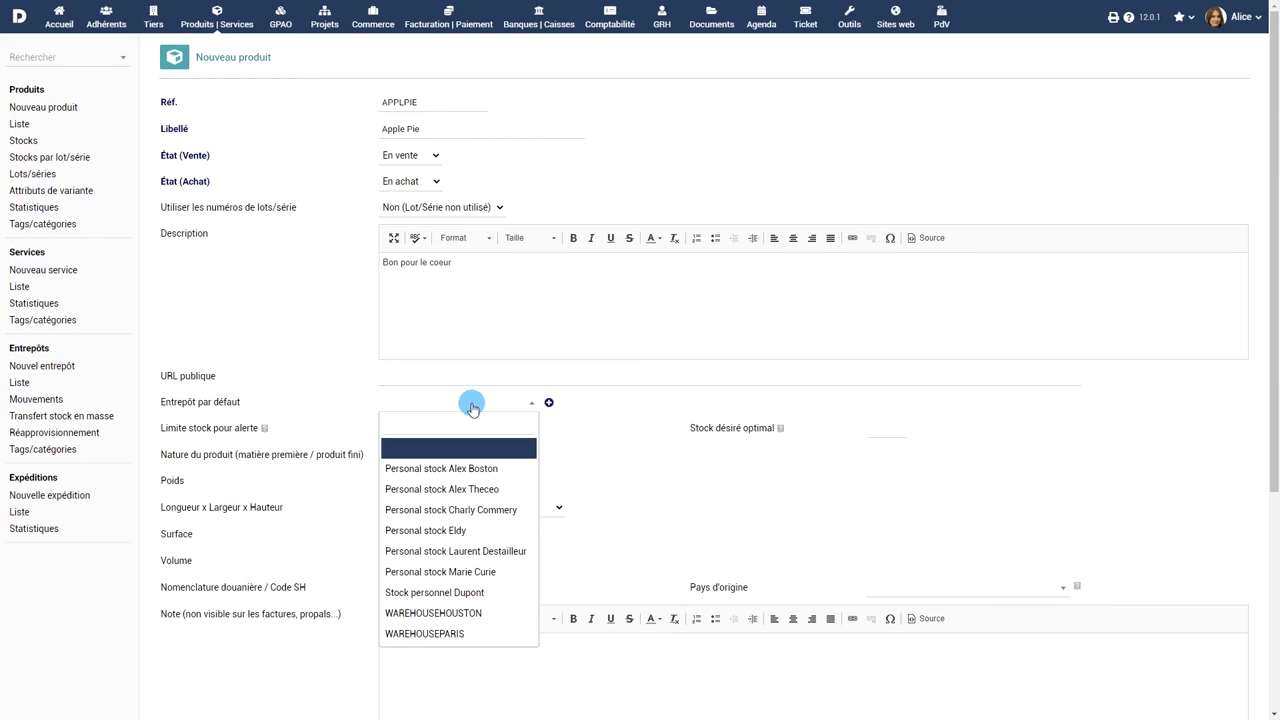
{"action": "left_click", "coordinate": [460, 612]}
{"action": "left_click", "coordinate": [400, 428]}
{"action": "type", "text": "650"}
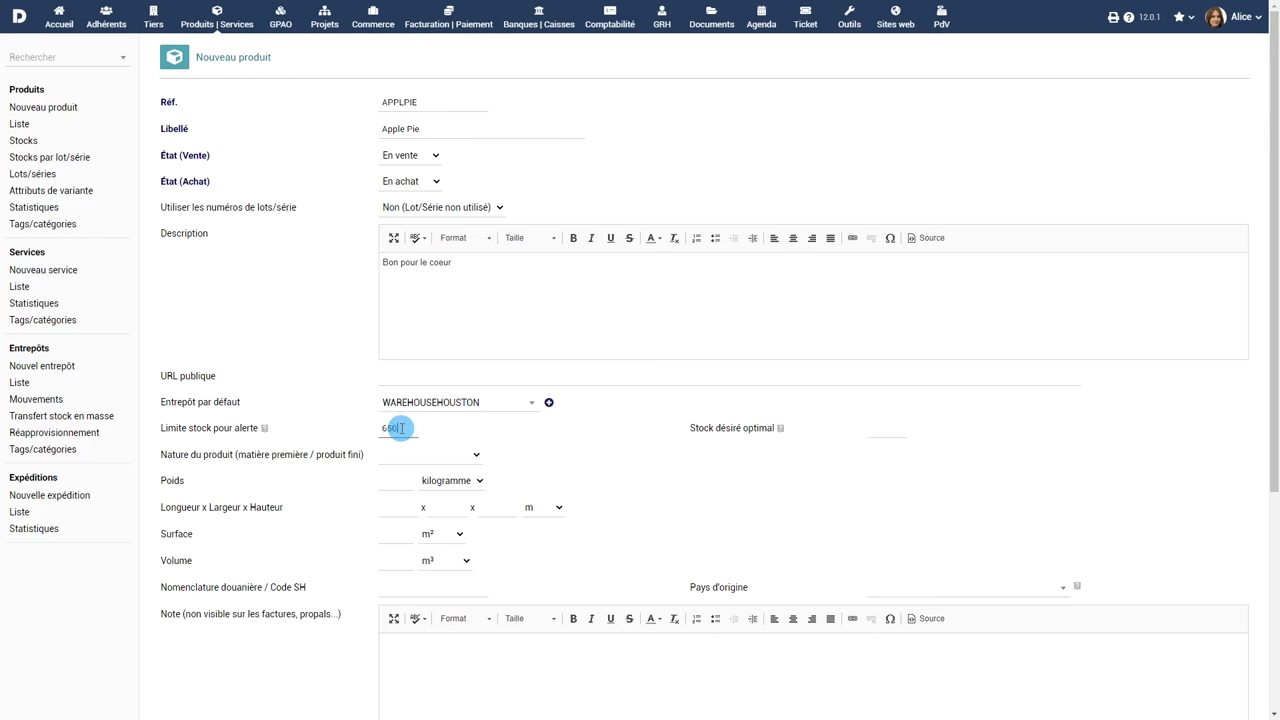
{"action": "left_click", "coordinate": [877, 428]}
{"action": "type", "text": "590"}
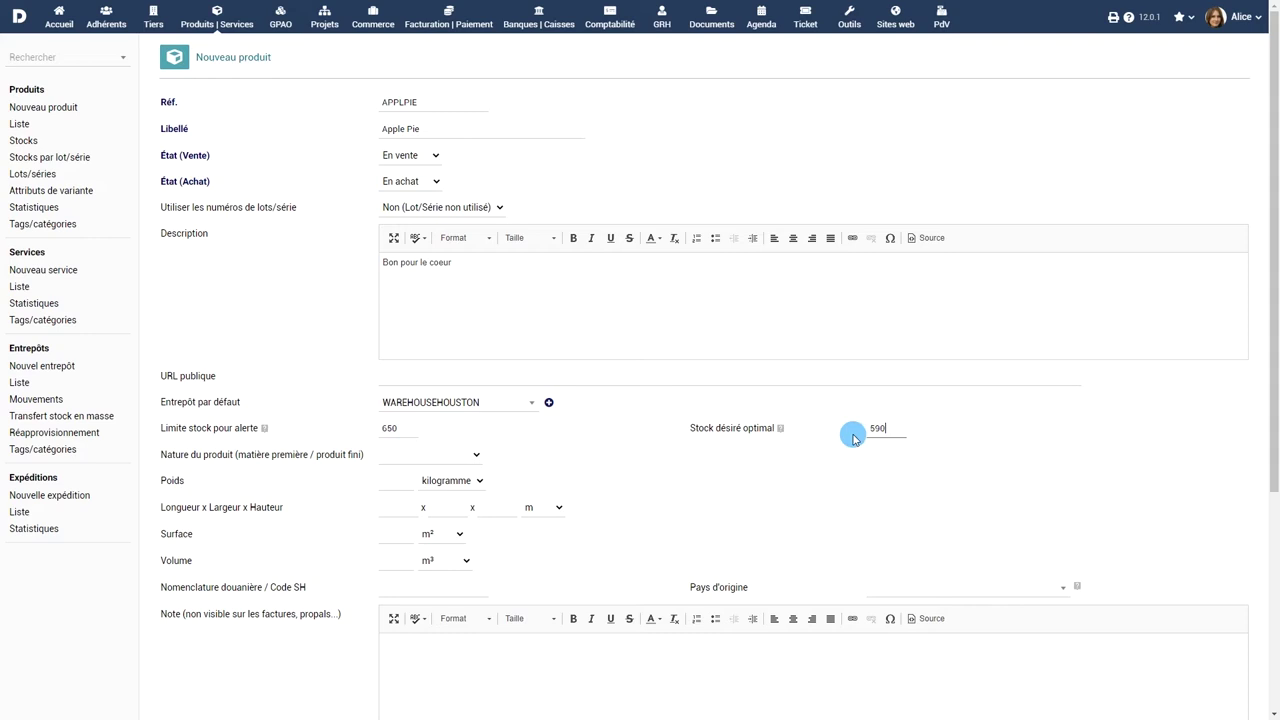
Define the product as Produit manufacturé weighing 0.7 kilogramme, with dimensions 3 x 4 x 3 m.
{"action": "left_click", "coordinate": [440, 454]}
{"action": "left_click", "coordinate": [455, 481]}
{"action": "left_click", "coordinate": [396, 481]}
{"action": "type", "text": "0"}
{"action": "left_click", "coordinate": [390, 510]}
{"action": "type", "text": "3"}
{"action": "left_click", "coordinate": [446, 507]}
{"action": "type", "text": "4"}
{"action": "left_click", "coordinate": [503, 506]}
{"action": "type", "text": "3"}
Tag the product as Reserved for VIP and set its selling price to 21.5 HT.
{"action": "scroll", "coordinate": [625, 488], "scroll_direction": "down", "scroll_amount": 2}
{"action": "scroll", "coordinate": [625, 488], "scroll_direction": "down", "scroll_amount": 2}
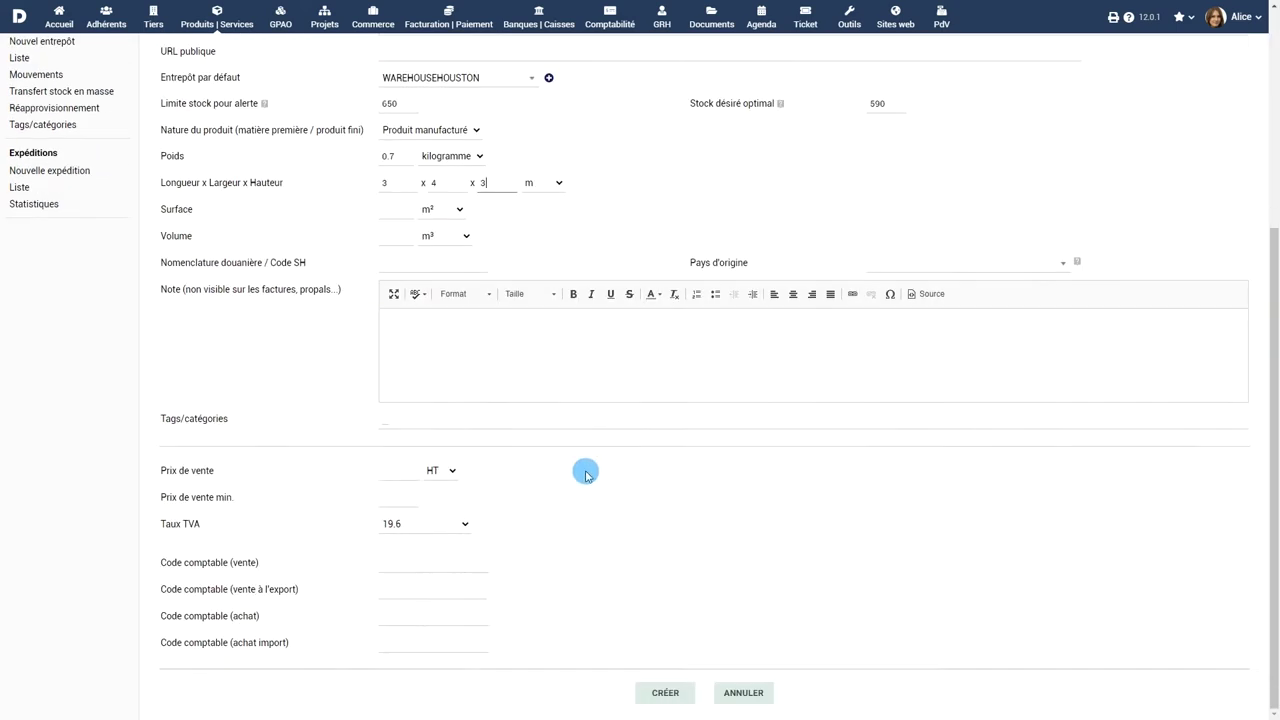
{"action": "left_click", "coordinate": [531, 423]}
{"action": "type", "text": "VIP"}
{"action": "left_click", "coordinate": [520, 437]}
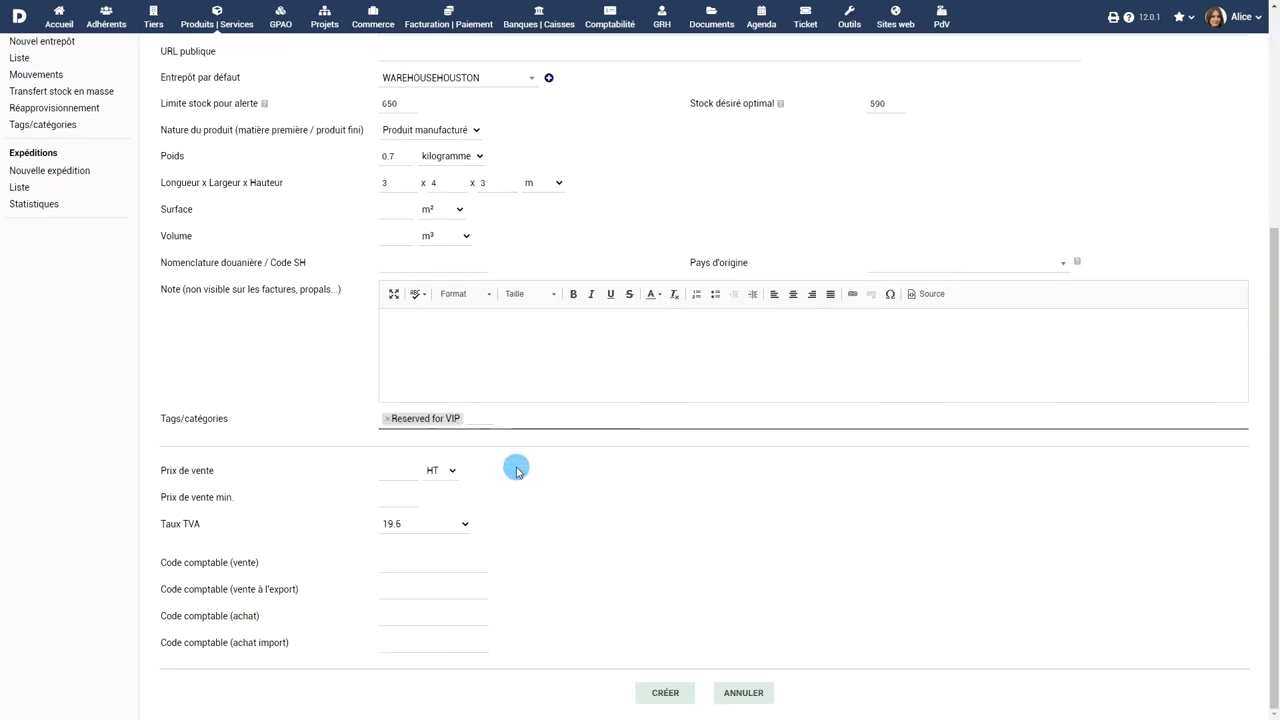
{"action": "left_click", "coordinate": [396, 474]}
{"action": "type", "text": "21.5"}
Enter the accounting codes 712 for sales and 615 for export sales, fill in the purchase code, and create the product.
{"action": "left_click", "coordinate": [422, 564]}
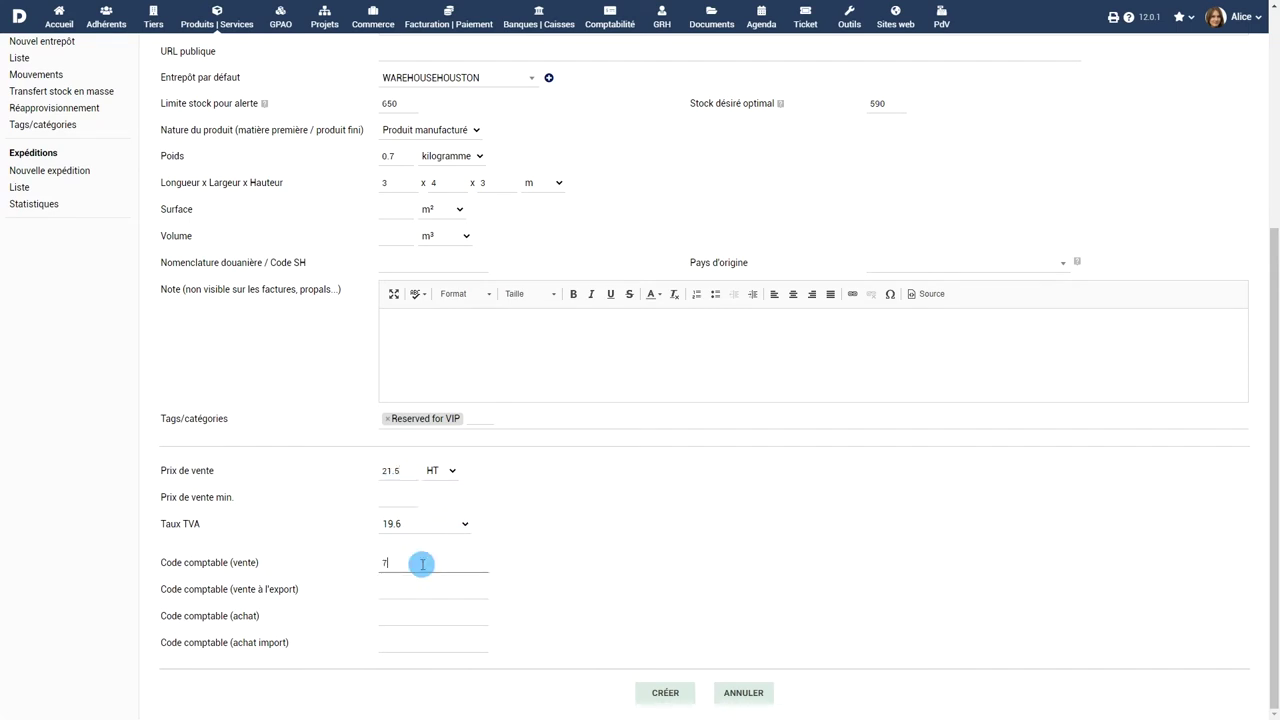
{"action": "left_click", "coordinate": [421, 588]}
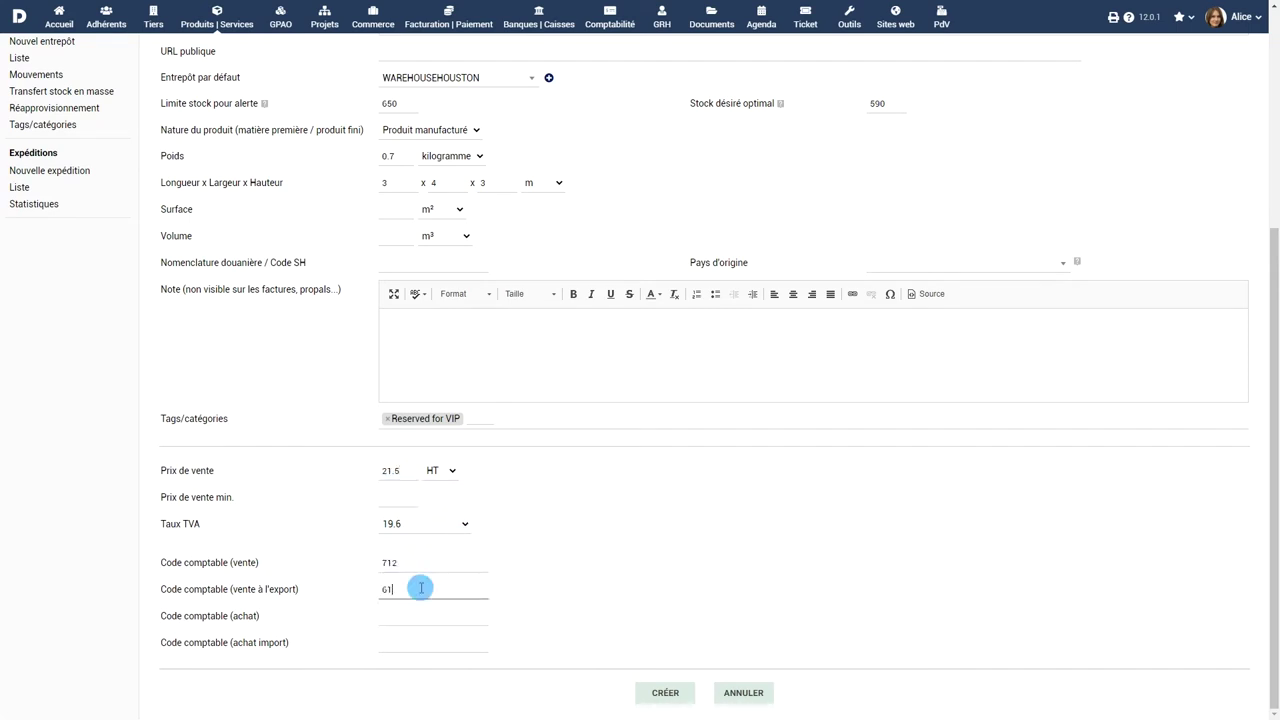
{"action": "left_click", "coordinate": [429, 611]}
{"action": "type", "text": "7"}
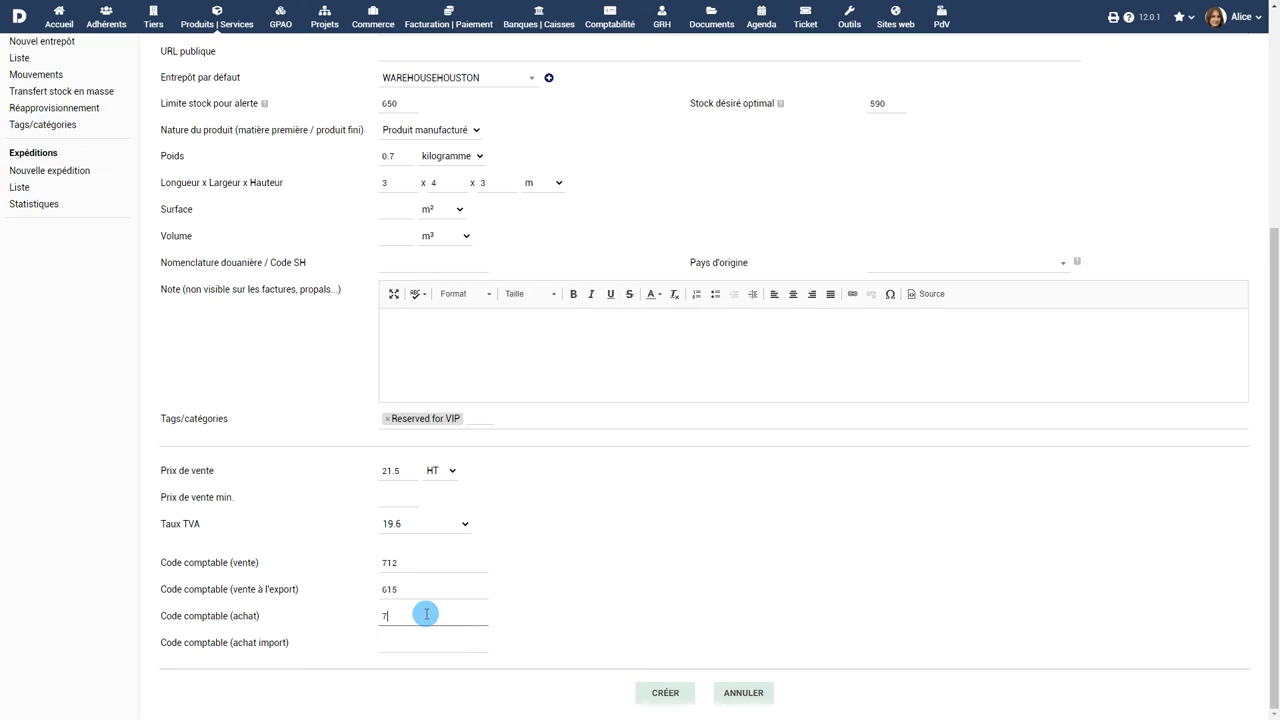
{"action": "type", "text": "2"}
{"action": "left_click", "coordinate": [666, 692]}
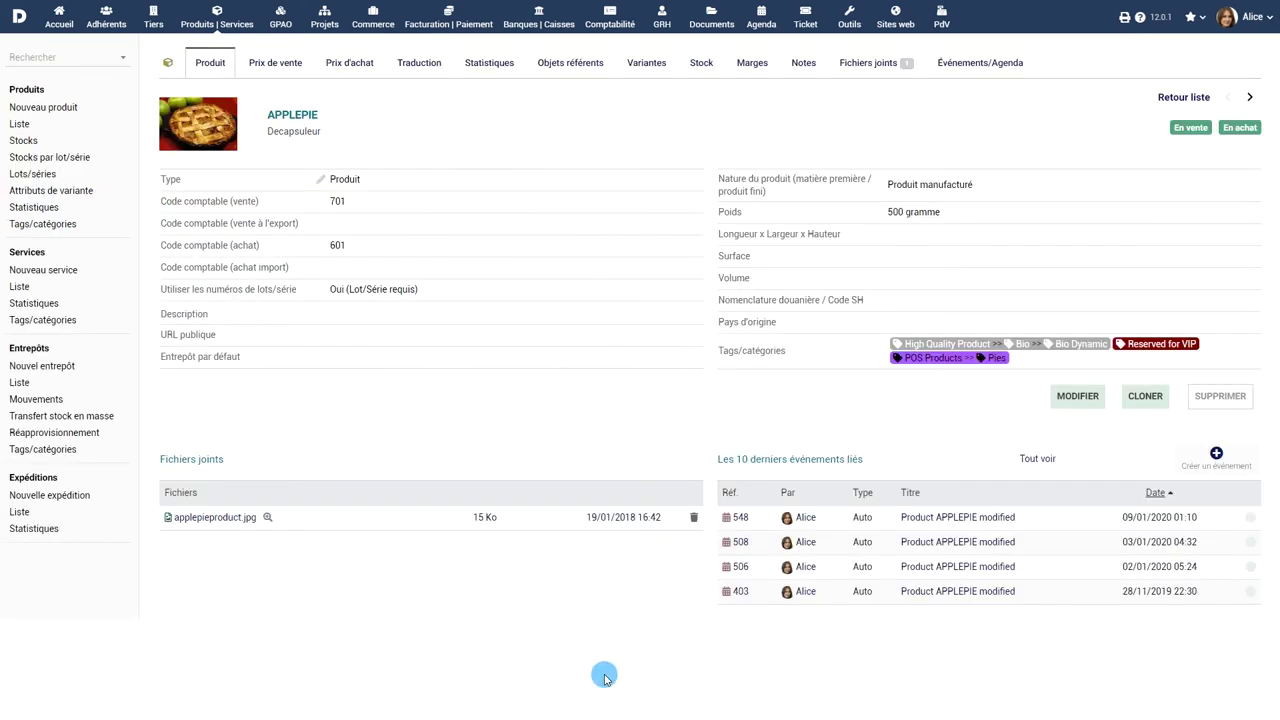
Start a new service with reference CKBAKING, label Cake Baking and description "Comment faire un gâteau".
{"action": "left_click", "coordinate": [50, 270]}
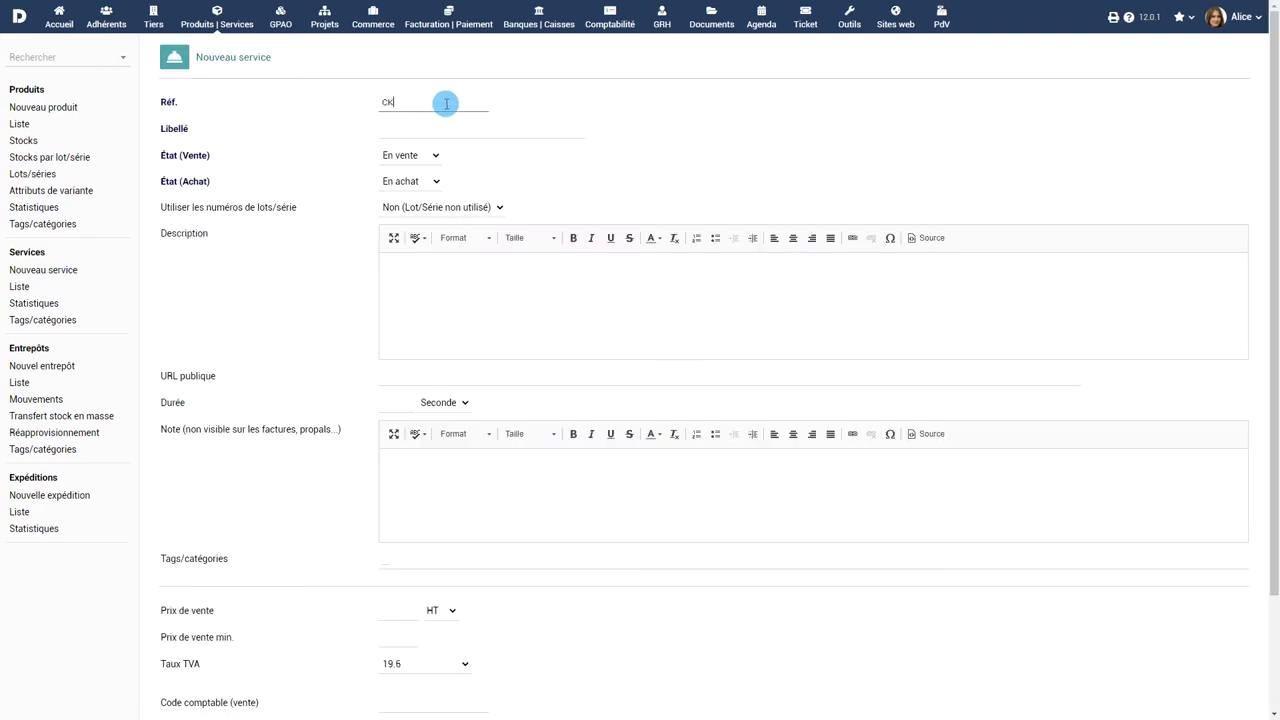
{"action": "left_click", "coordinate": [449, 123]}
{"action": "type", "text": "Cake Baking"}
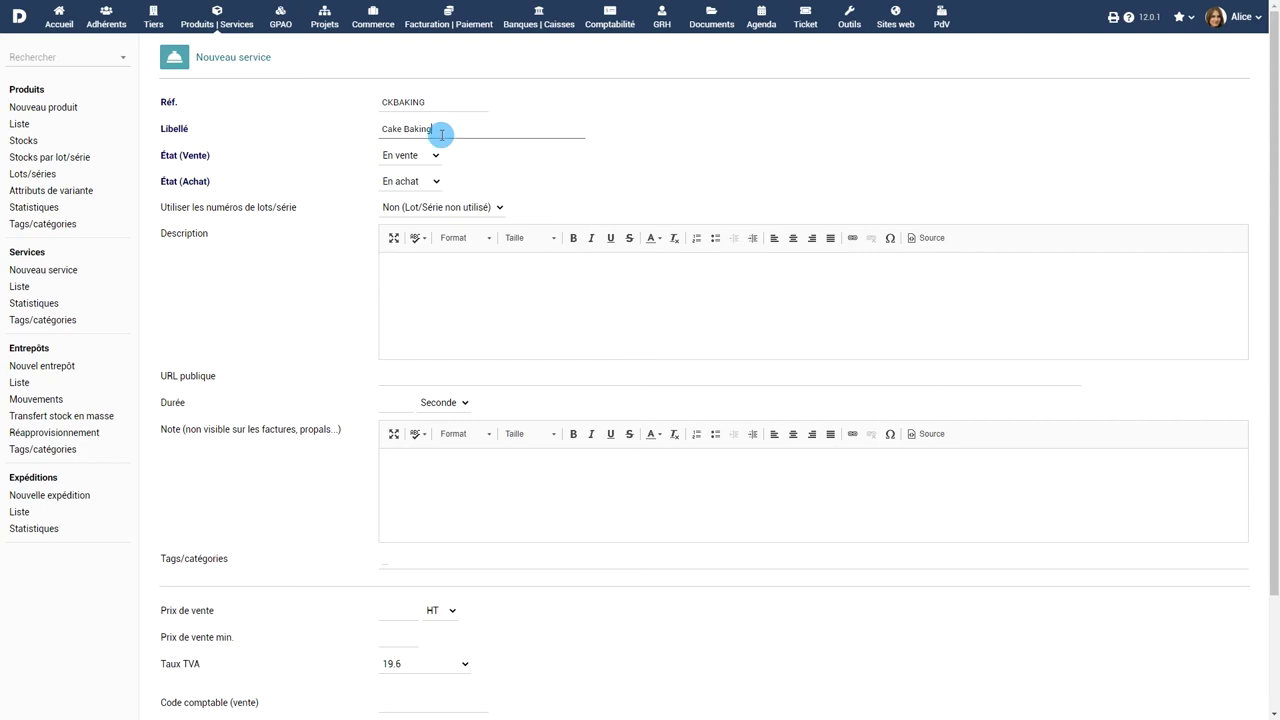
{"action": "left_click", "coordinate": [413, 265]}
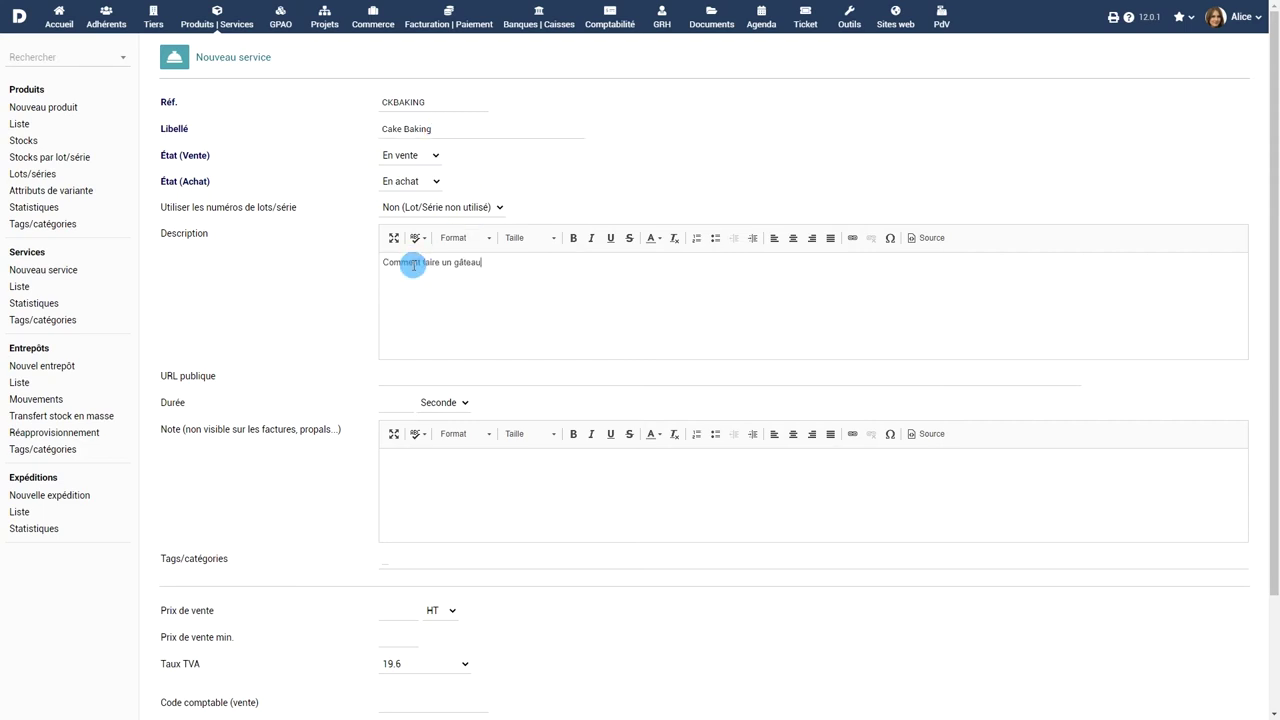
Assign the VIP tag to the service, set its selling price to 253 HT and create it.
{"action": "scroll", "coordinate": [556, 330], "scroll_direction": "down", "scroll_amount": 1}
{"action": "left_click", "coordinate": [502, 427]}
{"action": "type", "text": "VIP"}
{"action": "left_click", "coordinate": [487, 452]}
{"action": "left_click", "coordinate": [390, 477]}
{"action": "type", "text": "253"}
{"action": "left_click", "coordinate": [667, 693]}
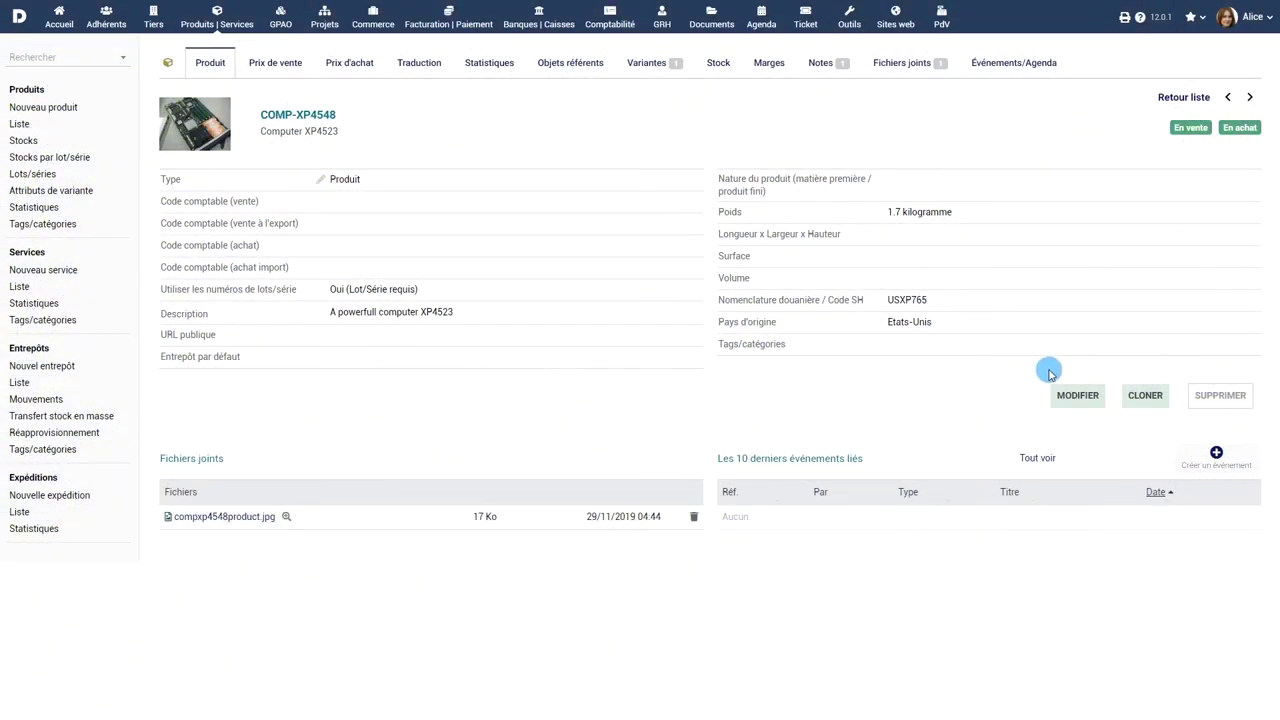
Check the cloning options of product COMP-XP4548 without cloning it, and review its selling and purchase prices.
{"action": "left_click", "coordinate": [1146, 396]}
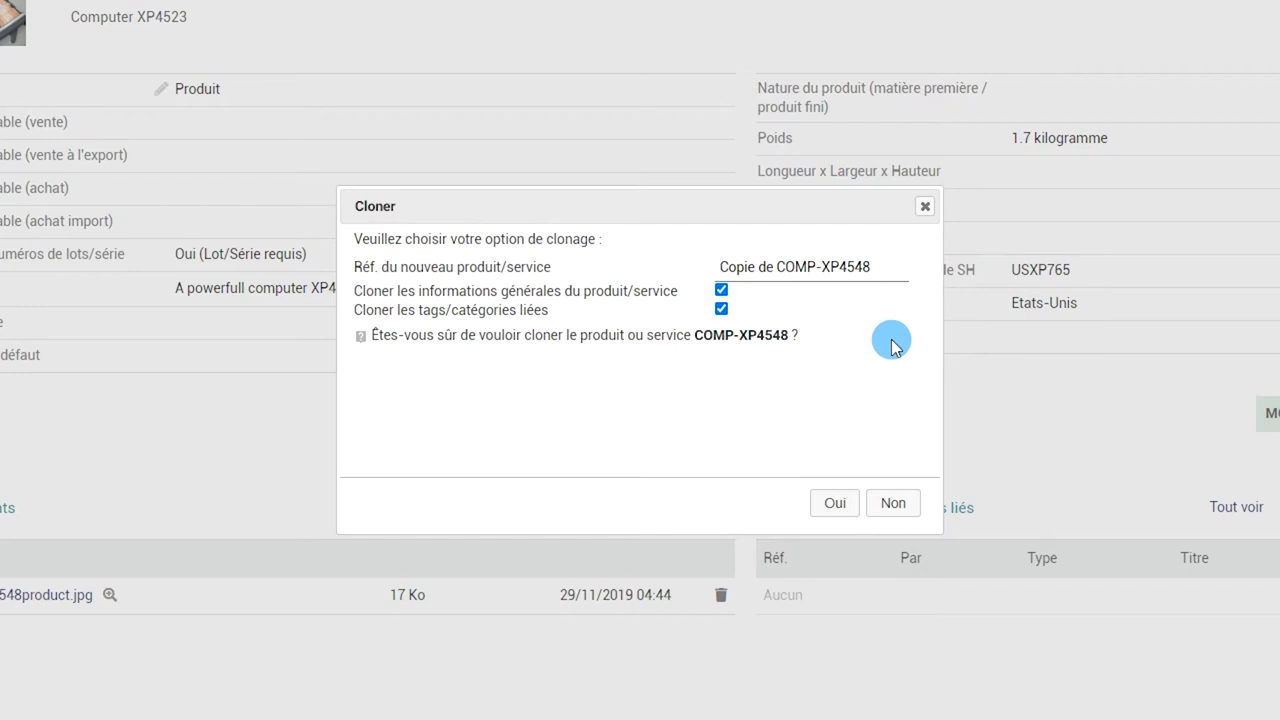
{"action": "left_click", "coordinate": [893, 503]}
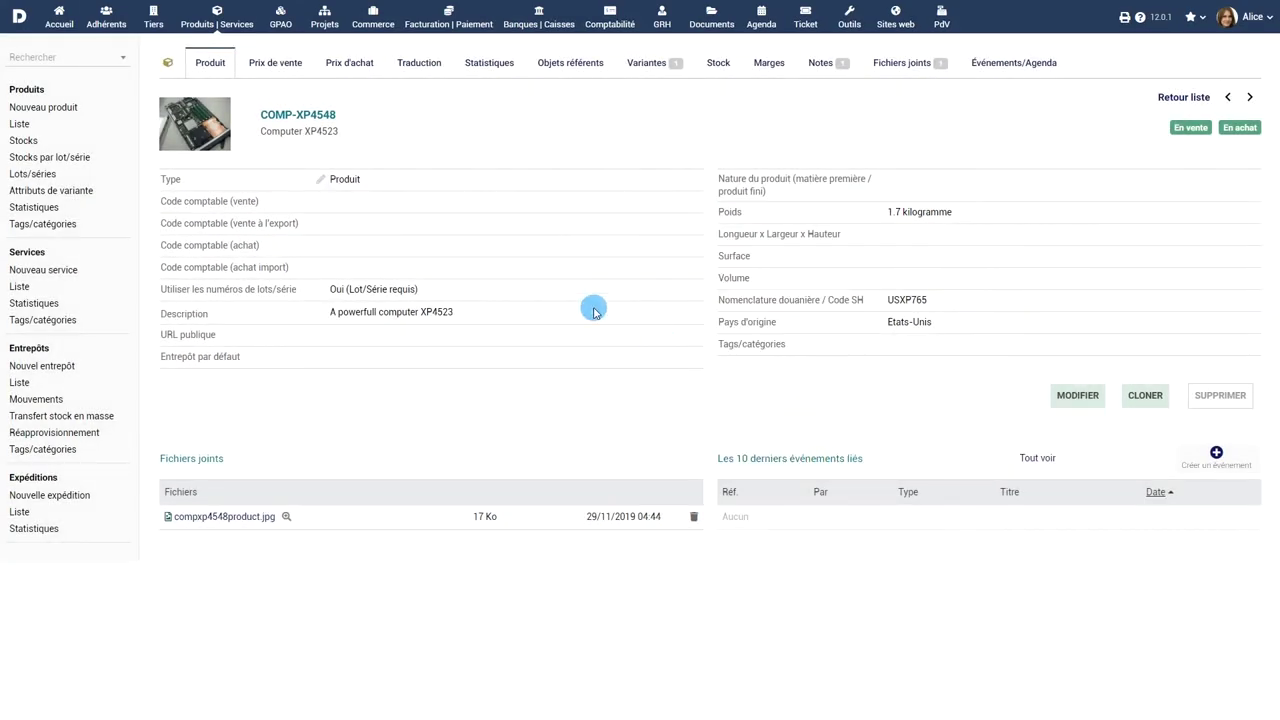
{"action": "left_click", "coordinate": [283, 66]}
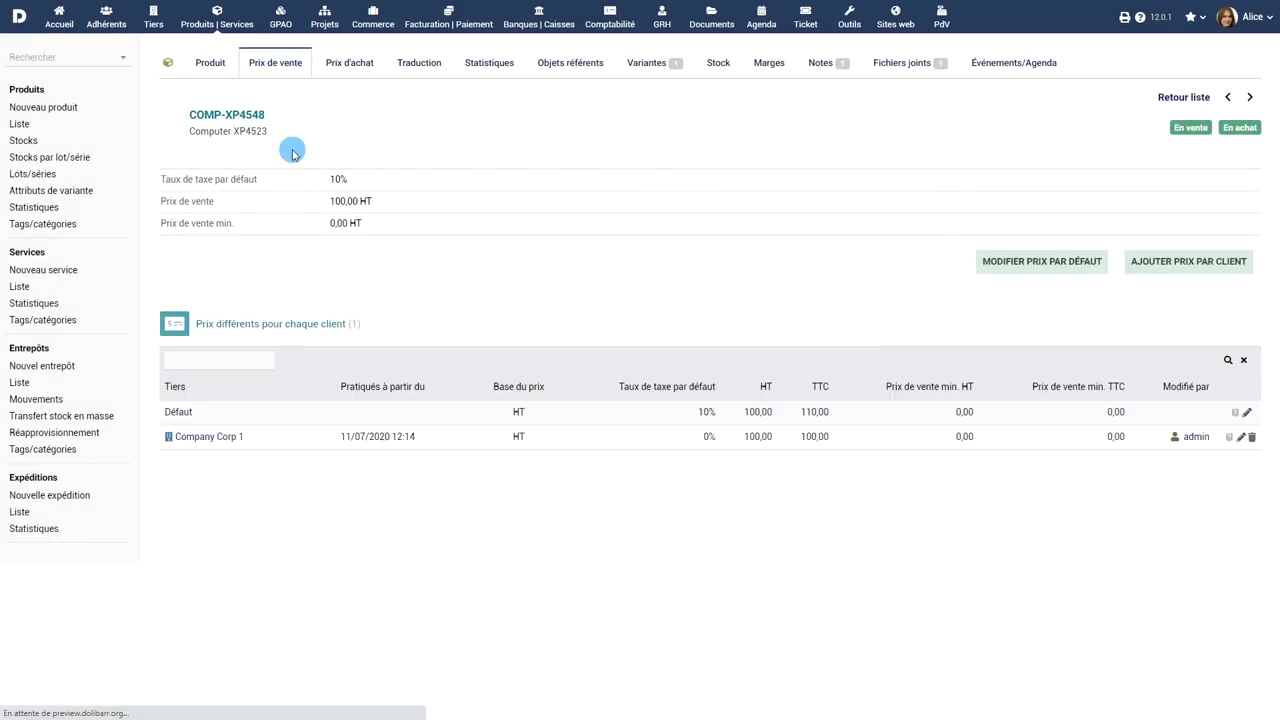
{"action": "left_click", "coordinate": [349, 63]}
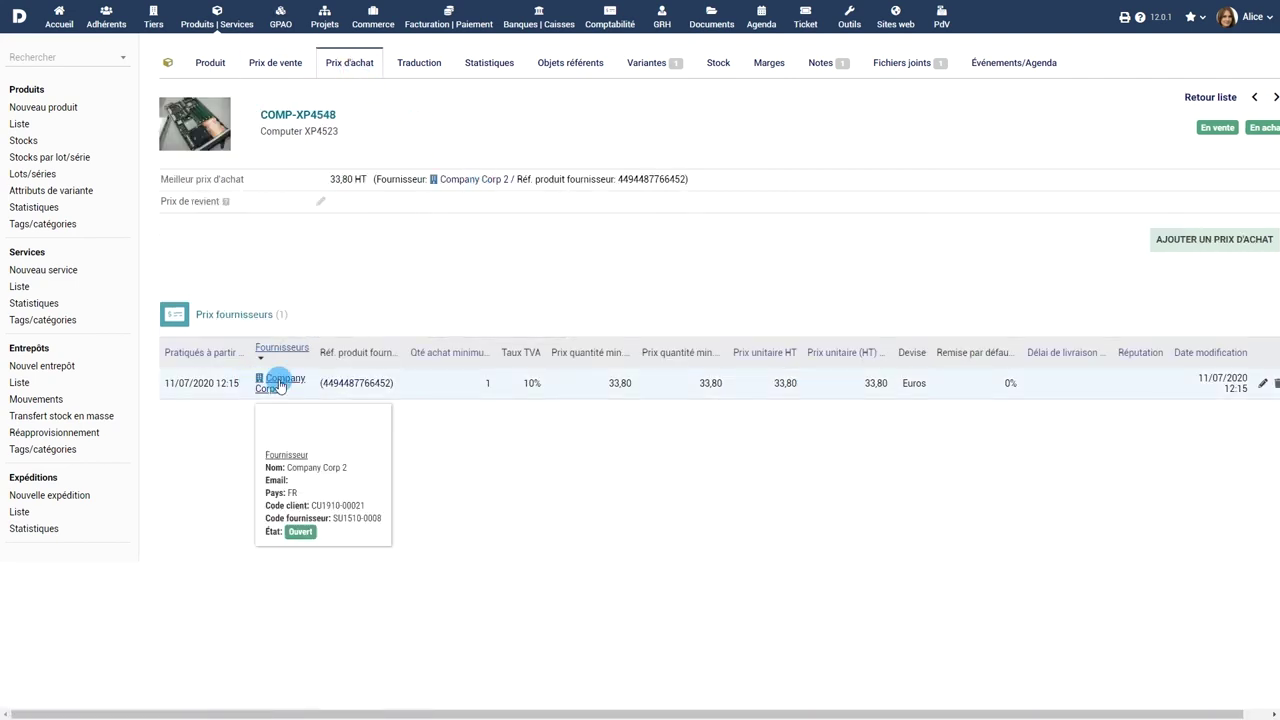
Add a customer-specific selling price of 996 HT for Book Keeping Company to COMP-XP4548 and save it.
{"action": "left_click", "coordinate": [280, 62]}
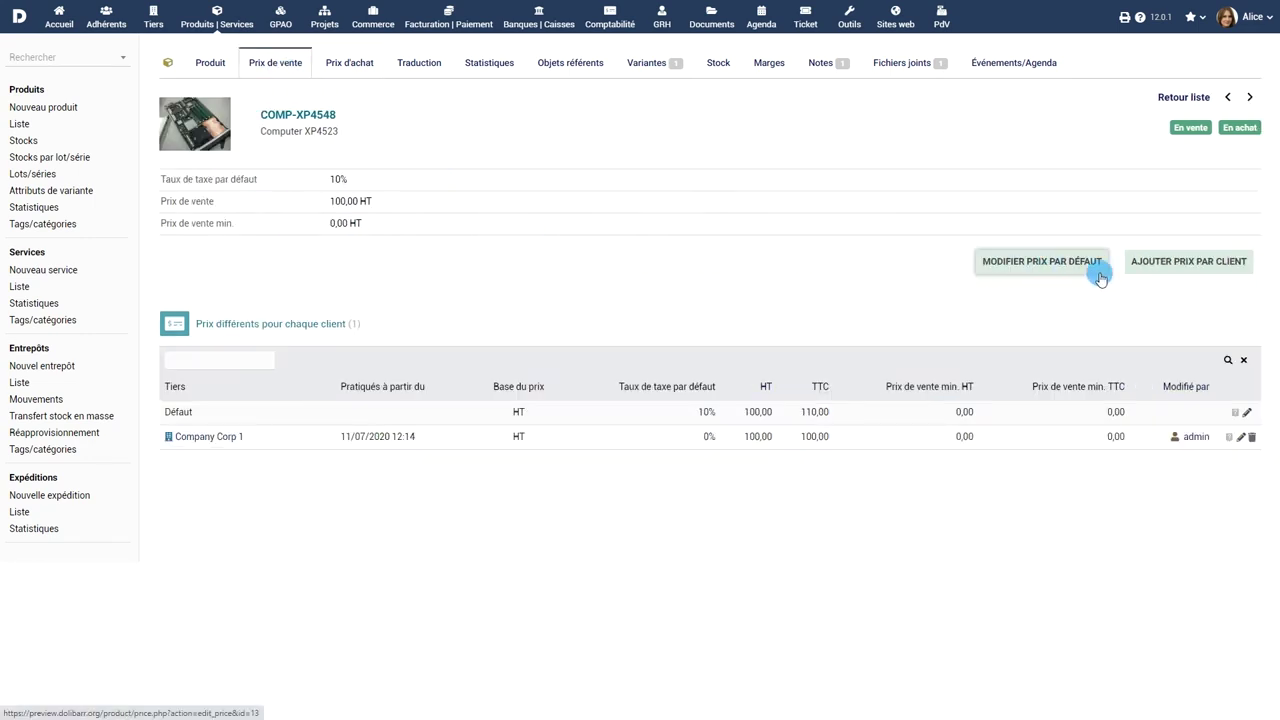
{"action": "left_click", "coordinate": [1187, 262]}
{"action": "left_click", "coordinate": [620, 372]}
{"action": "left_click", "coordinate": [594, 436]}
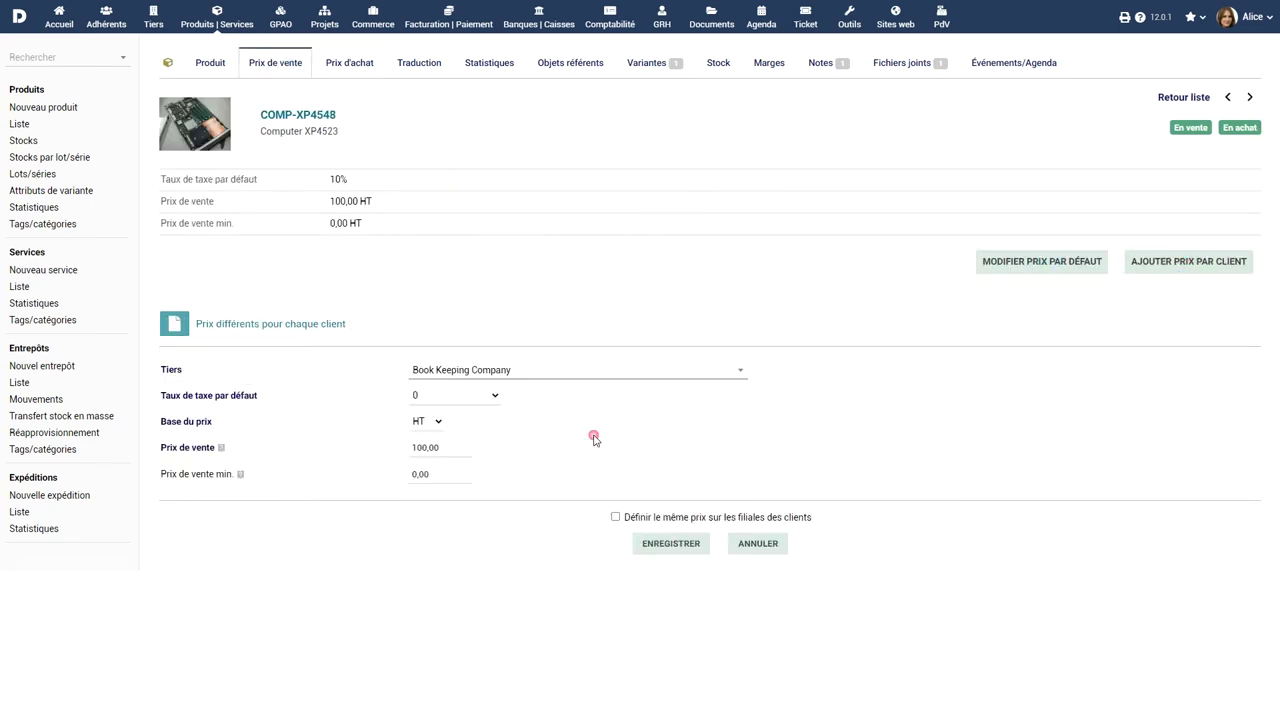
{"action": "left_click", "coordinate": [452, 447]}
{"action": "type", "text": "996"}
{"action": "left_click", "coordinate": [673, 546]}
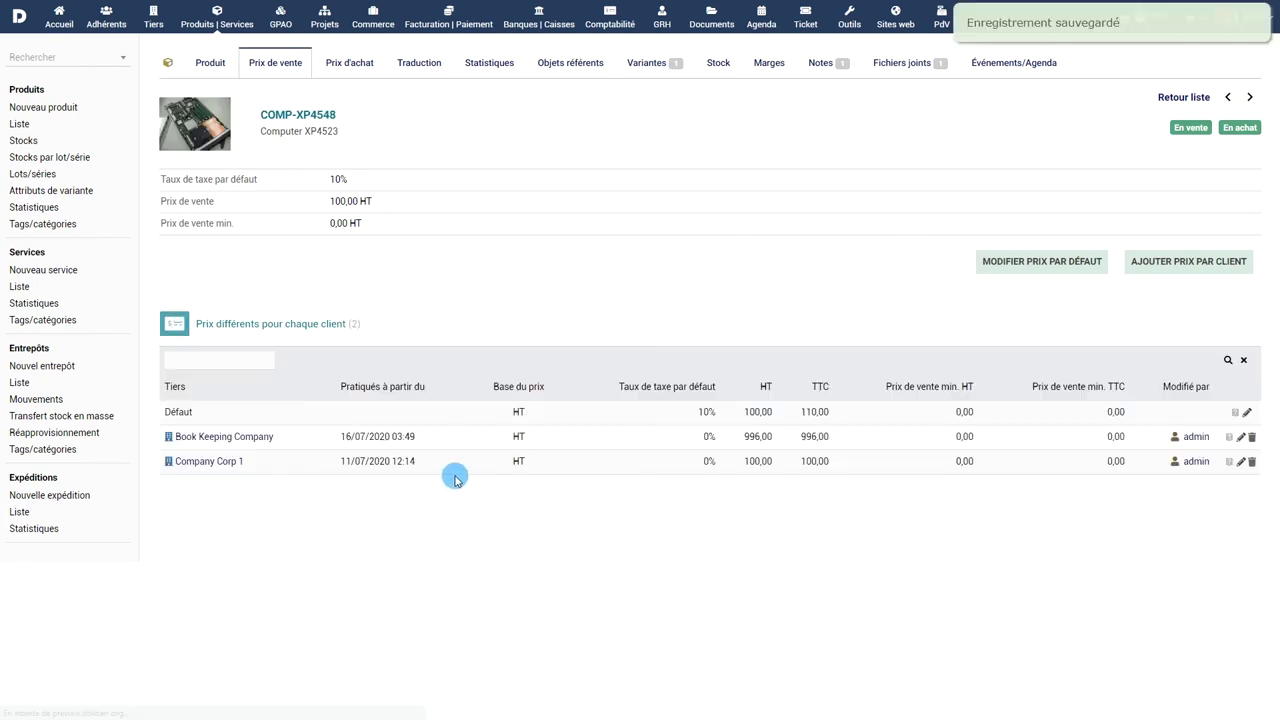
Start a new purchase price for COMP-XP4548 with Book Keeping Company as supplier and supplier product reference 433455.
{"action": "left_click", "coordinate": [362, 64]}
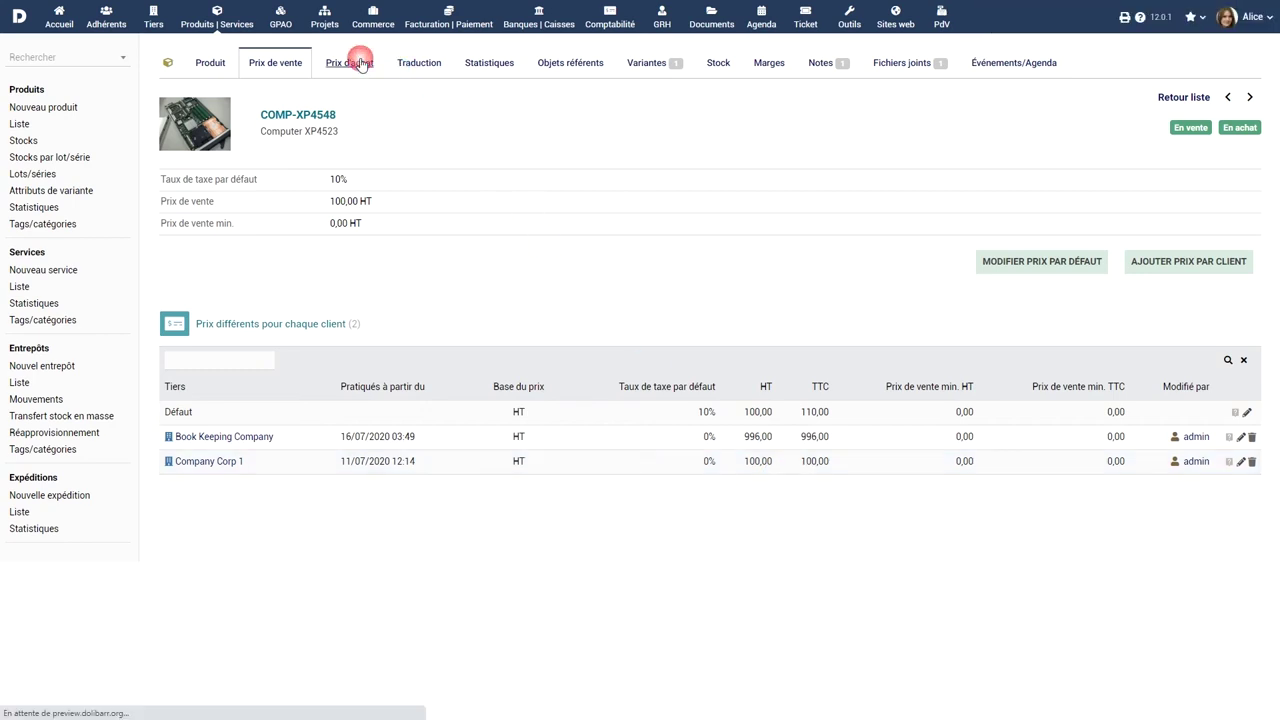
{"action": "left_click", "coordinate": [1214, 240]}
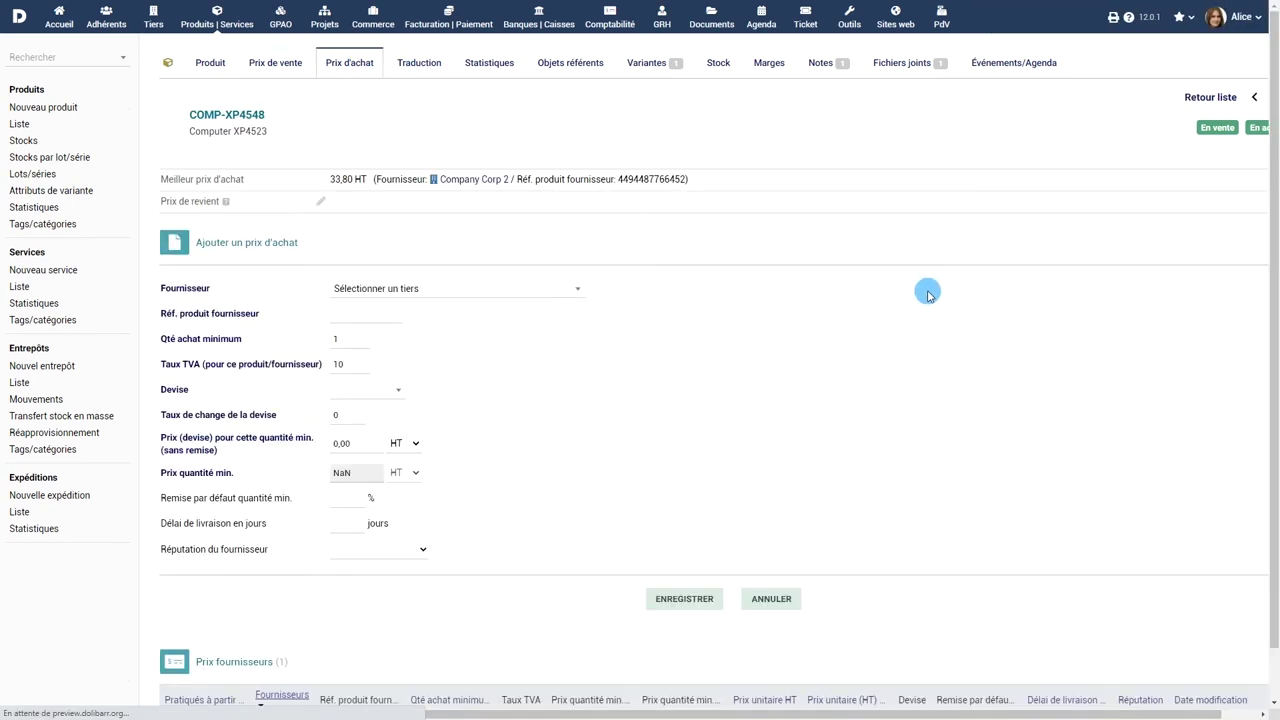
{"action": "left_click", "coordinate": [449, 289]}
{"action": "left_click", "coordinate": [426, 357]}
{"action": "left_click", "coordinate": [359, 320]}
{"action": "type", "text": "433455"}
Set the purchase price's currency to Euros (€) and its amount to 660 HT, and save it.
{"action": "left_click", "coordinate": [392, 392]}
{"action": "left_click", "coordinate": [369, 482]}
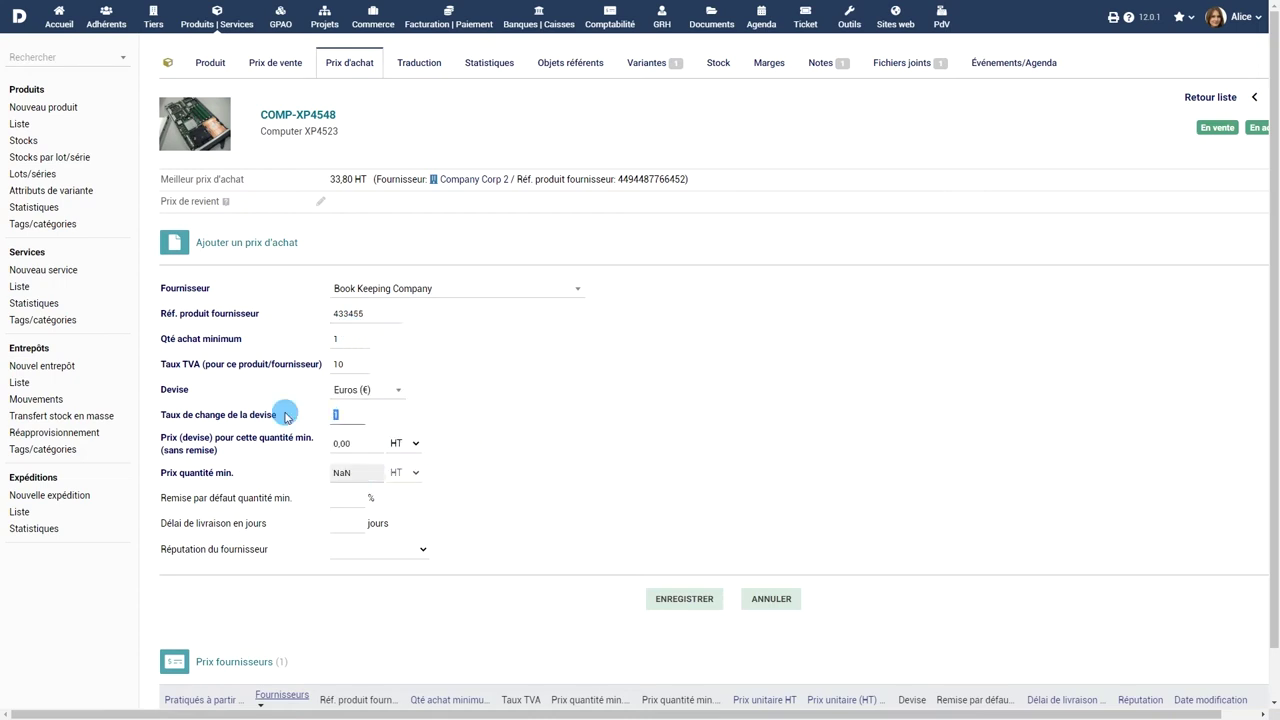
{"action": "type", "text": "660"}
{"action": "left_click", "coordinate": [683, 599]}
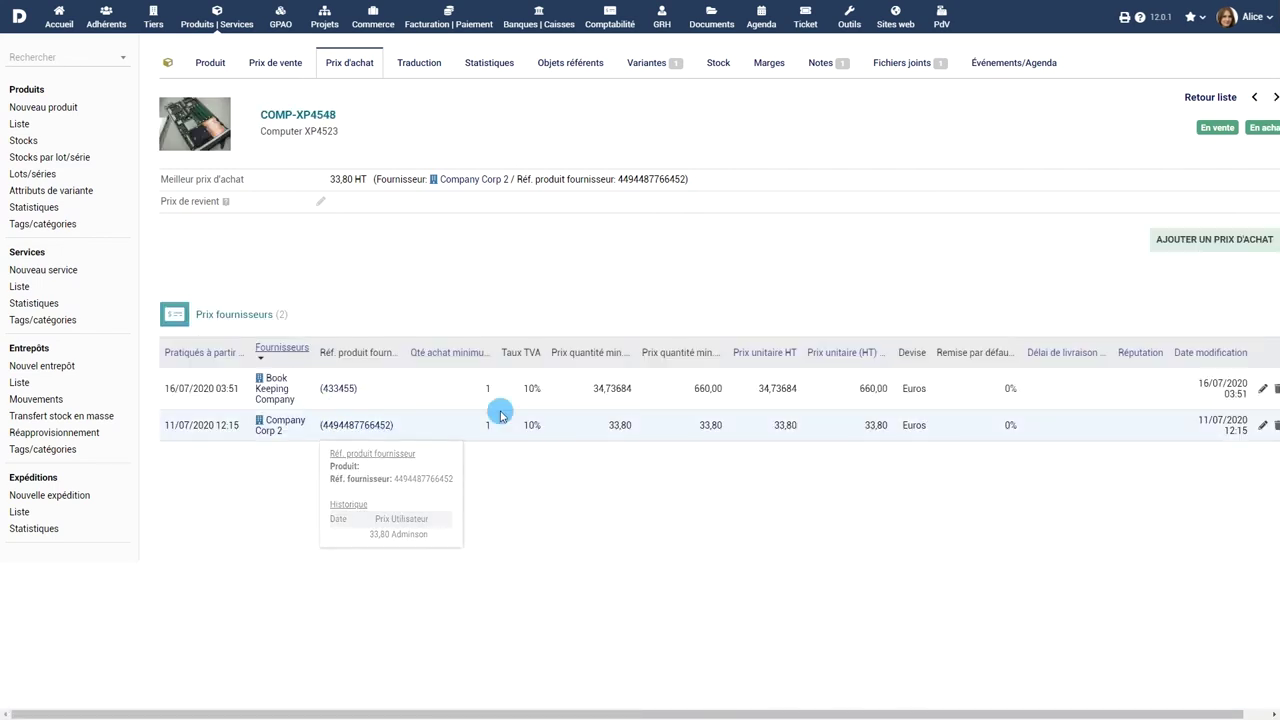
Start a new variant of product COMP-XP4548 and add the combination of attribute Color with value Red.
{"action": "left_click", "coordinate": [647, 62]}
{"action": "left_click", "coordinate": [1048, 280]}
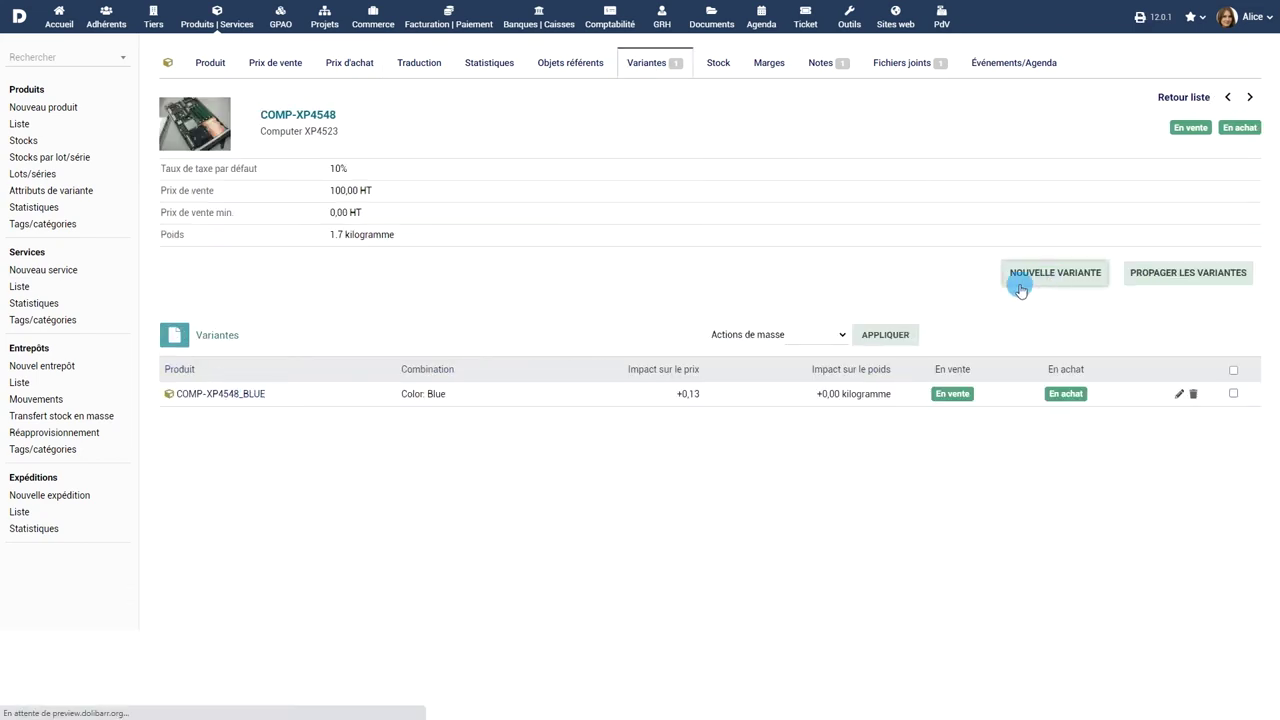
{"action": "left_click", "coordinate": [417, 334]}
{"action": "left_click", "coordinate": [412, 364]}
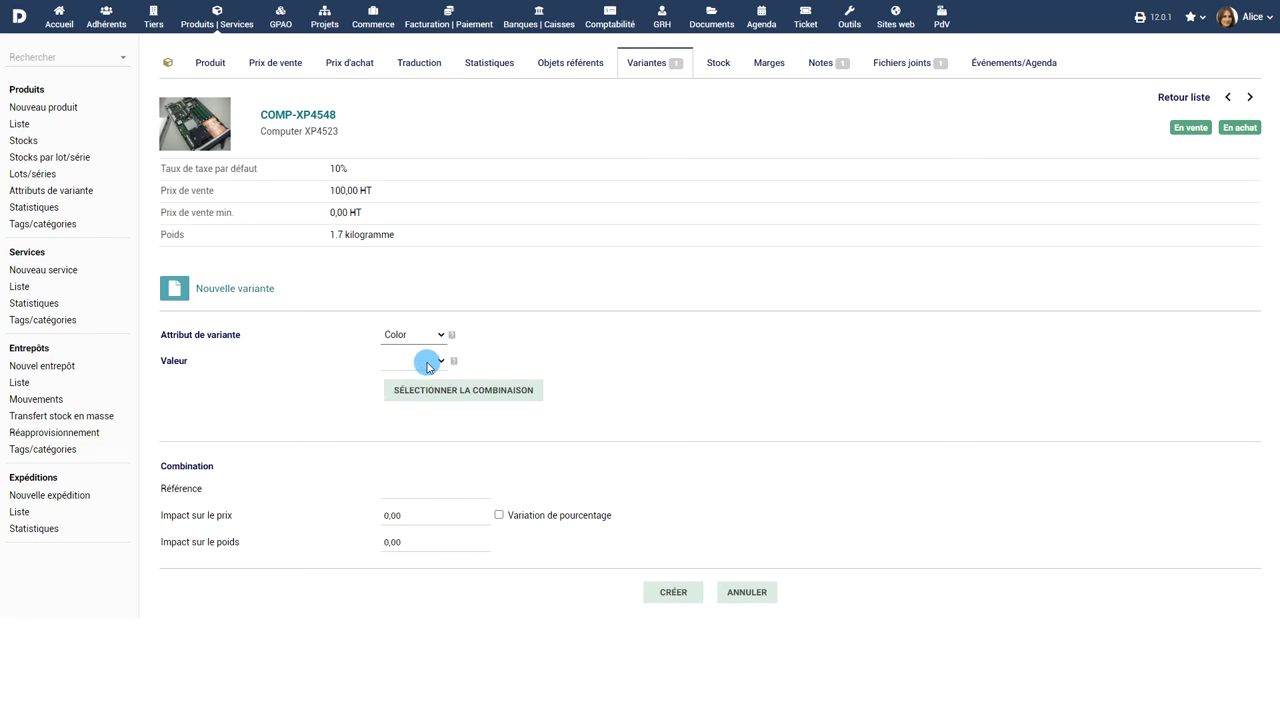
{"action": "left_click", "coordinate": [427, 362]}
{"action": "left_click", "coordinate": [420, 401]}
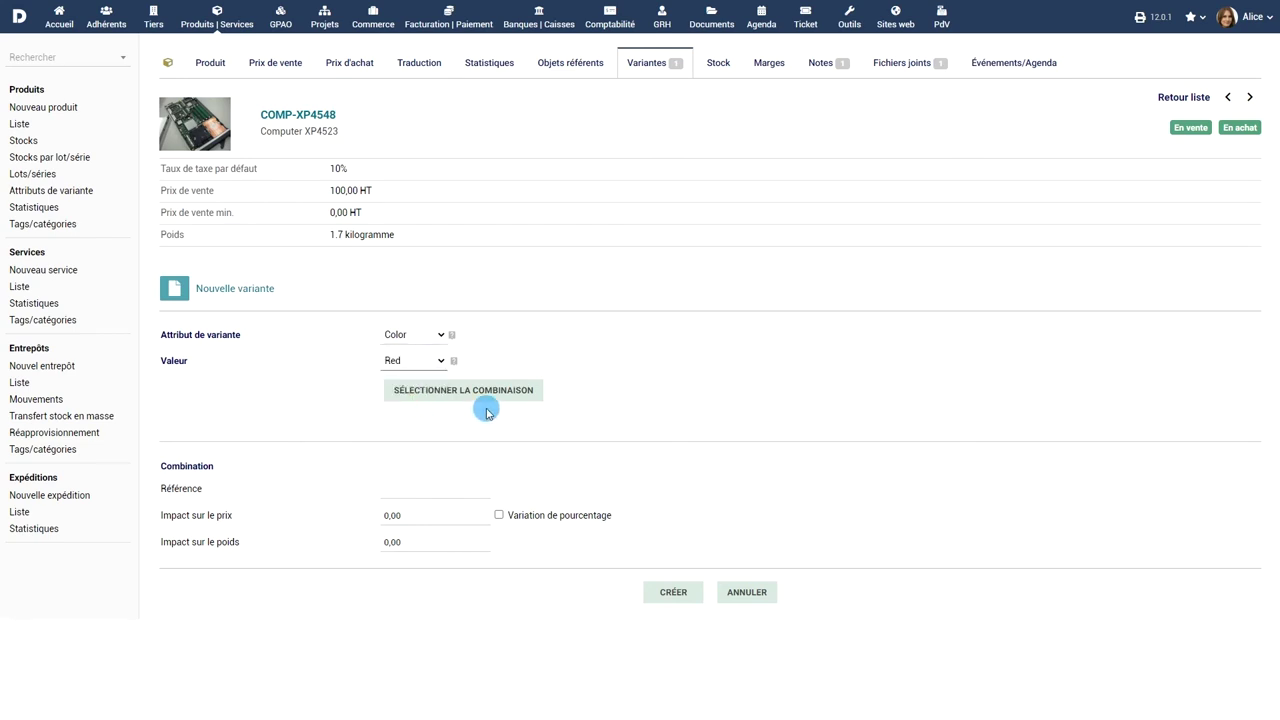
{"action": "left_click", "coordinate": [480, 395]}
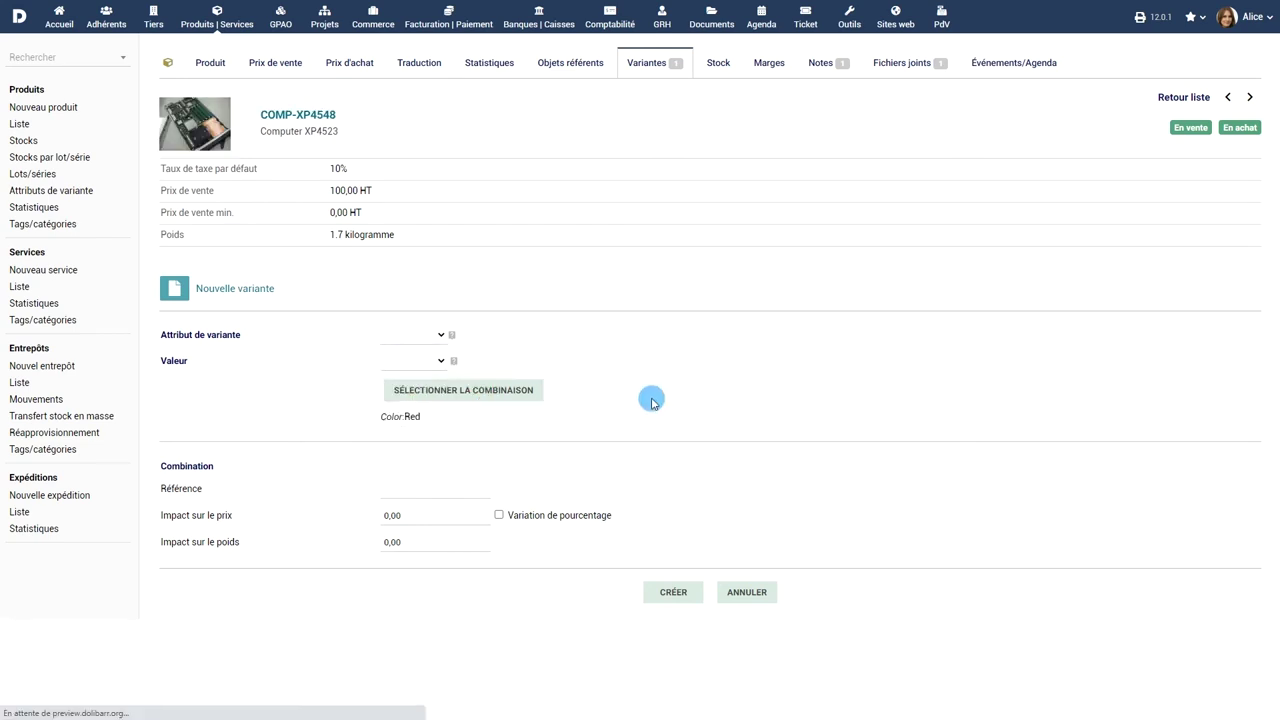
Set the red variant's price impact to 0.13 and create the variant.
{"action": "left_click", "coordinate": [424, 515]}
{"action": "type", "text": "0"}
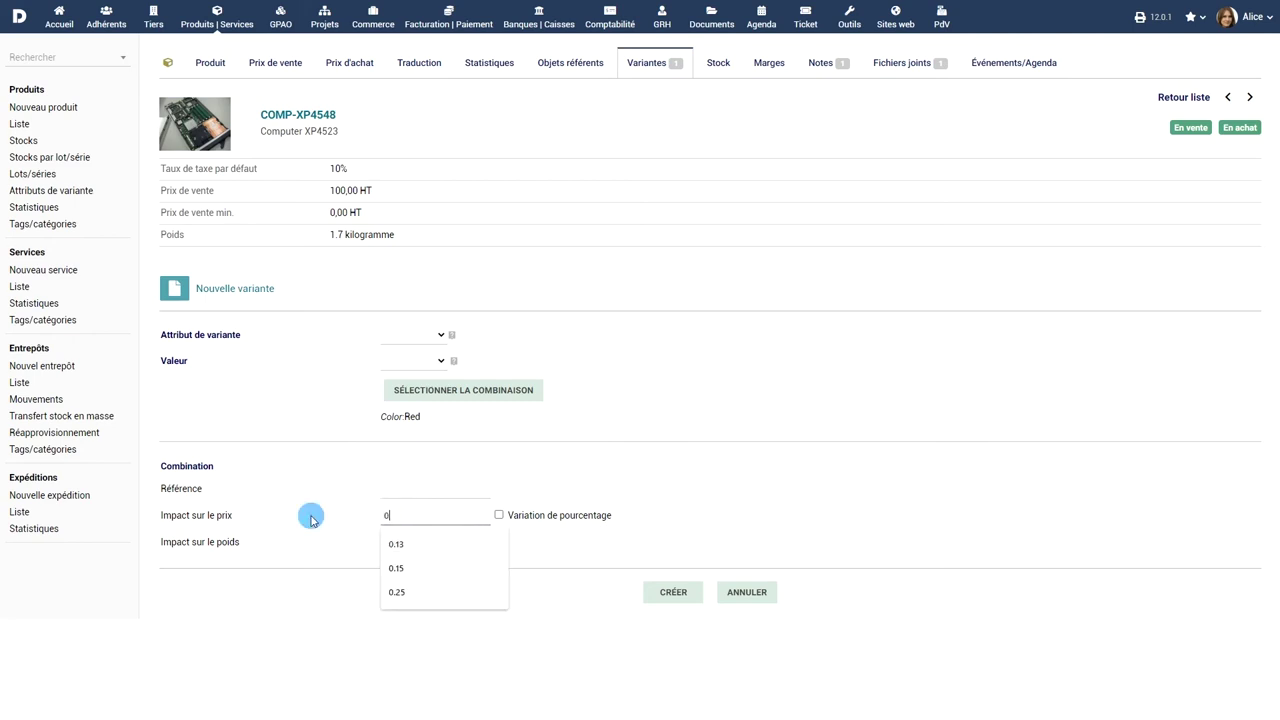
{"action": "type", "text": ".13"}
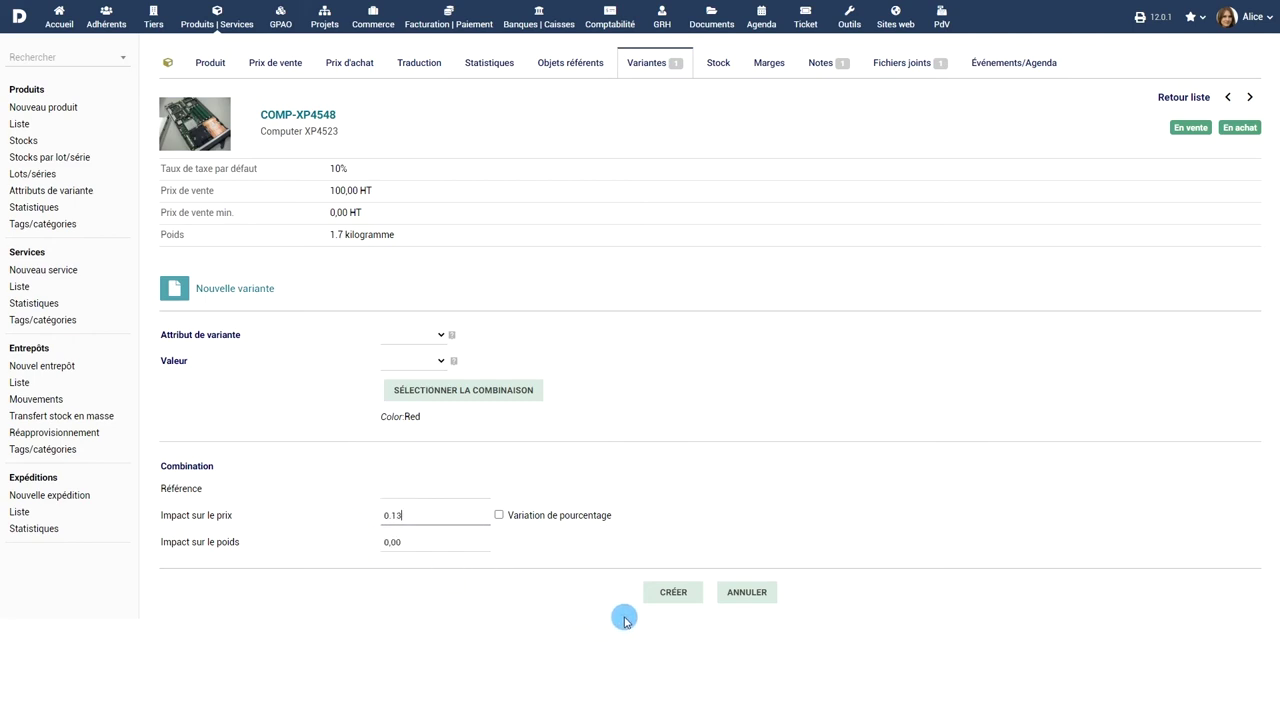
{"action": "left_click", "coordinate": [663, 598]}
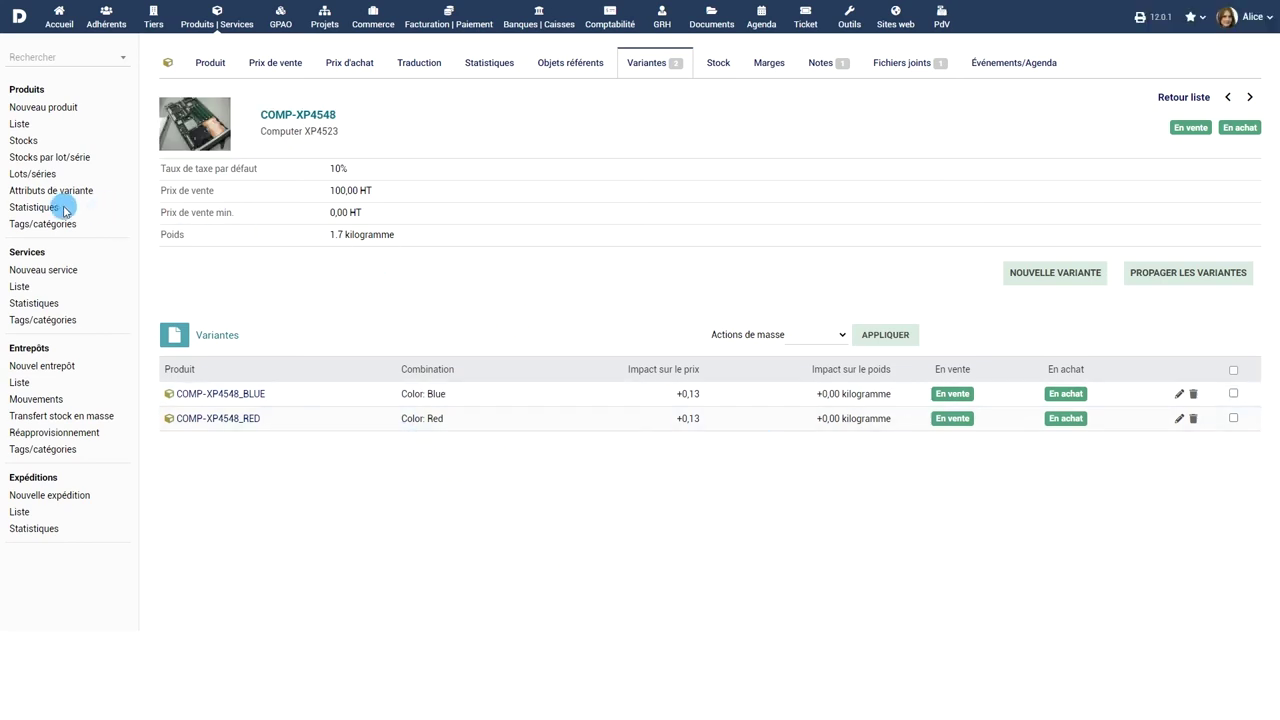
Review the product statistics graphs and the rankings of products by popularity in proposals and orders.
{"action": "left_click", "coordinate": [32, 208]}
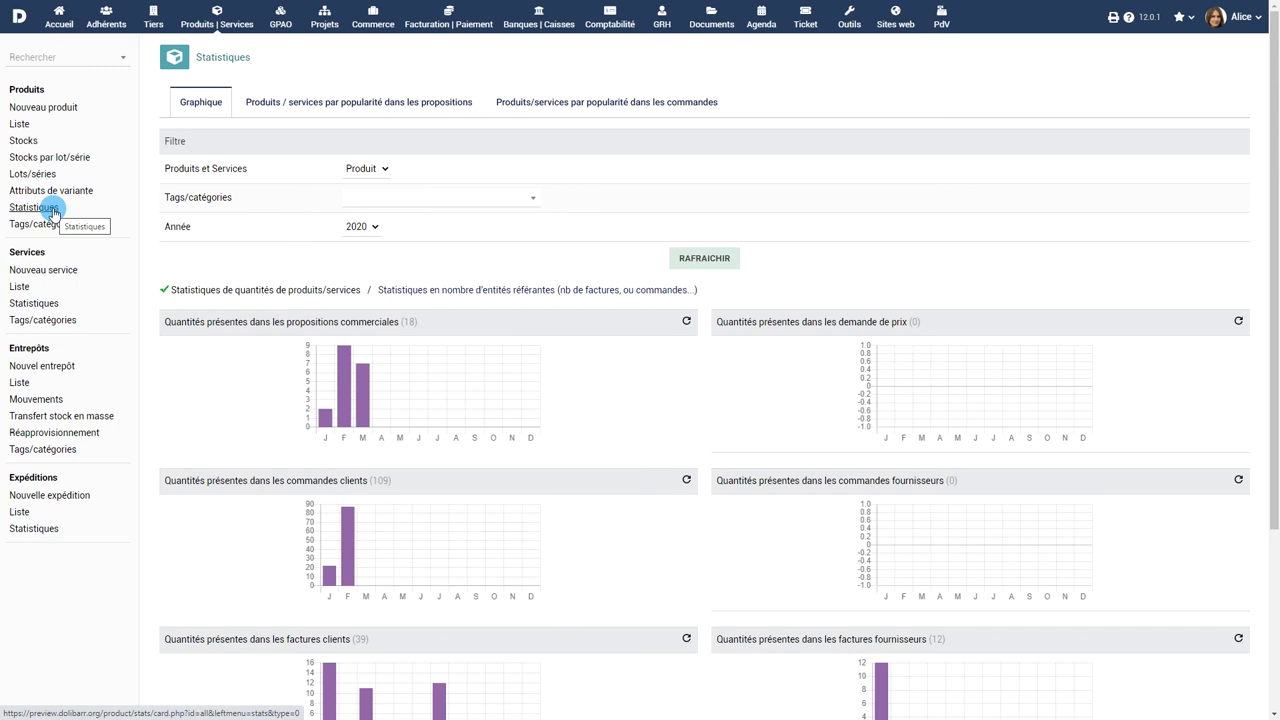
{"action": "scroll", "coordinate": [586, 280], "scroll_direction": "down", "scroll_amount": 3}
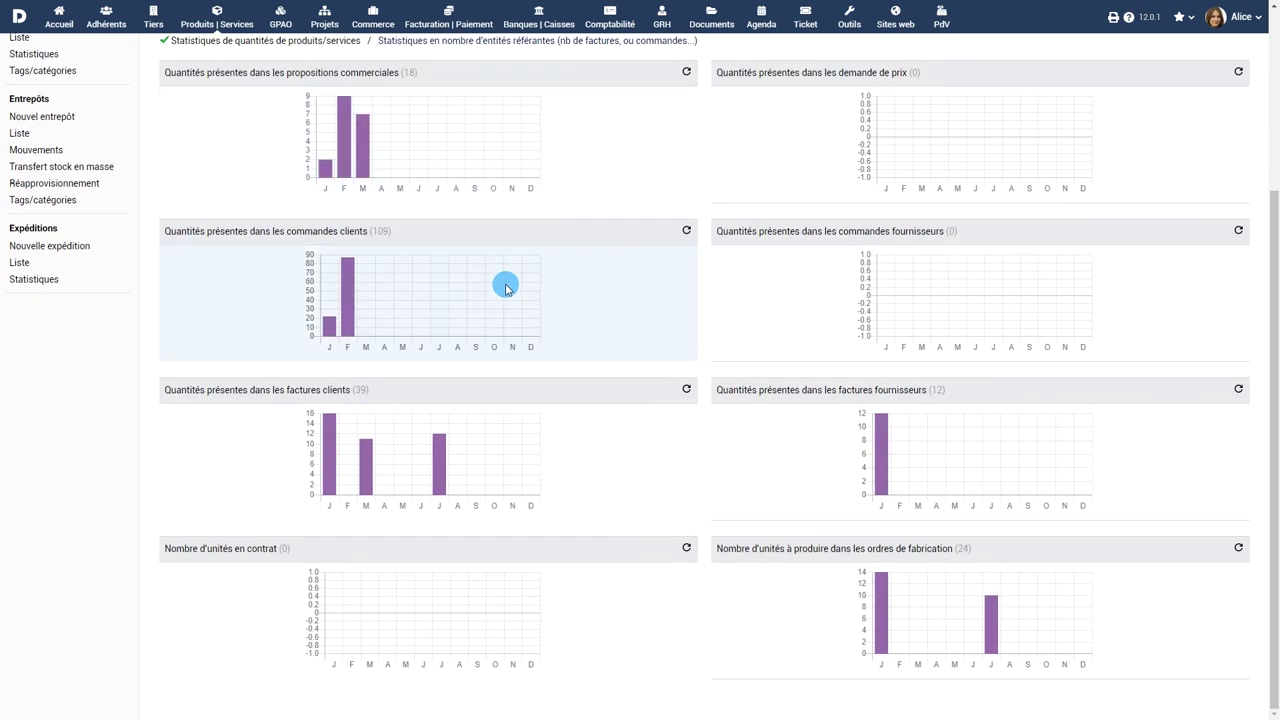
{"action": "scroll", "coordinate": [506, 289], "scroll_direction": "up", "scroll_amount": 3}
{"action": "left_click", "coordinate": [366, 113]}
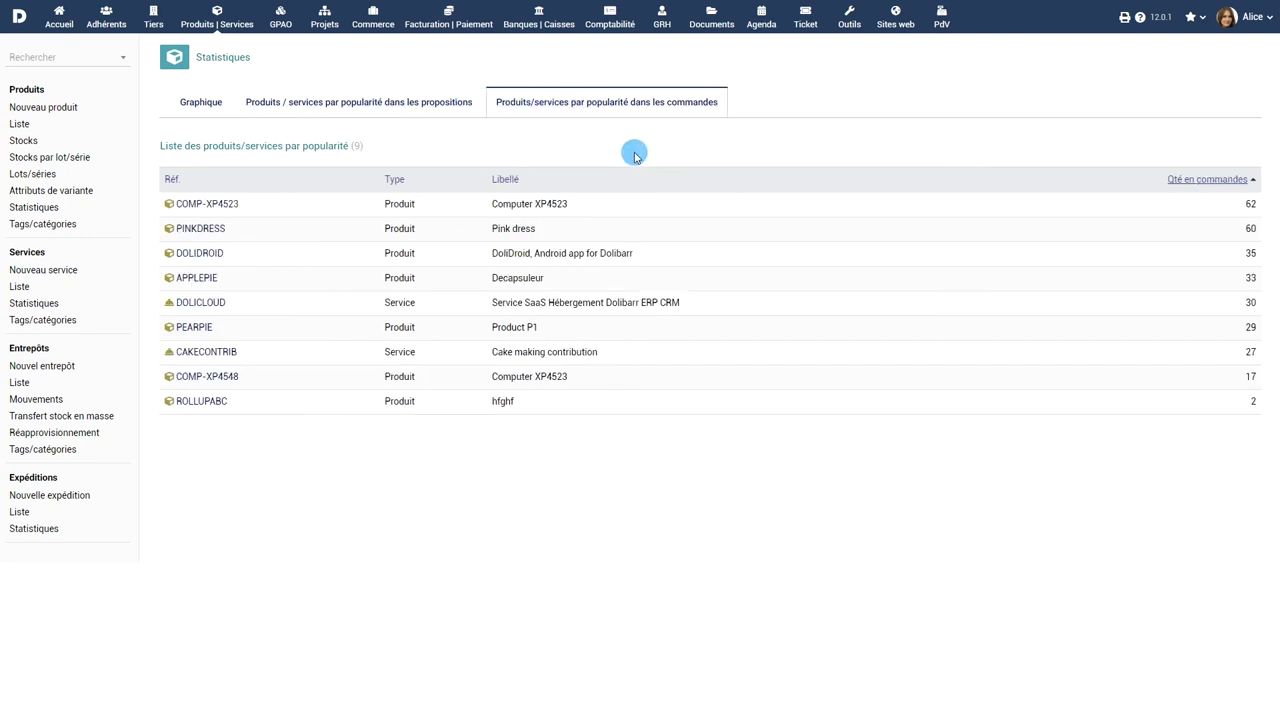
Examine the product category tree, including the subcategories of POS Products, and view the Reserved for VIP category.
{"action": "left_click", "coordinate": [46, 226]}
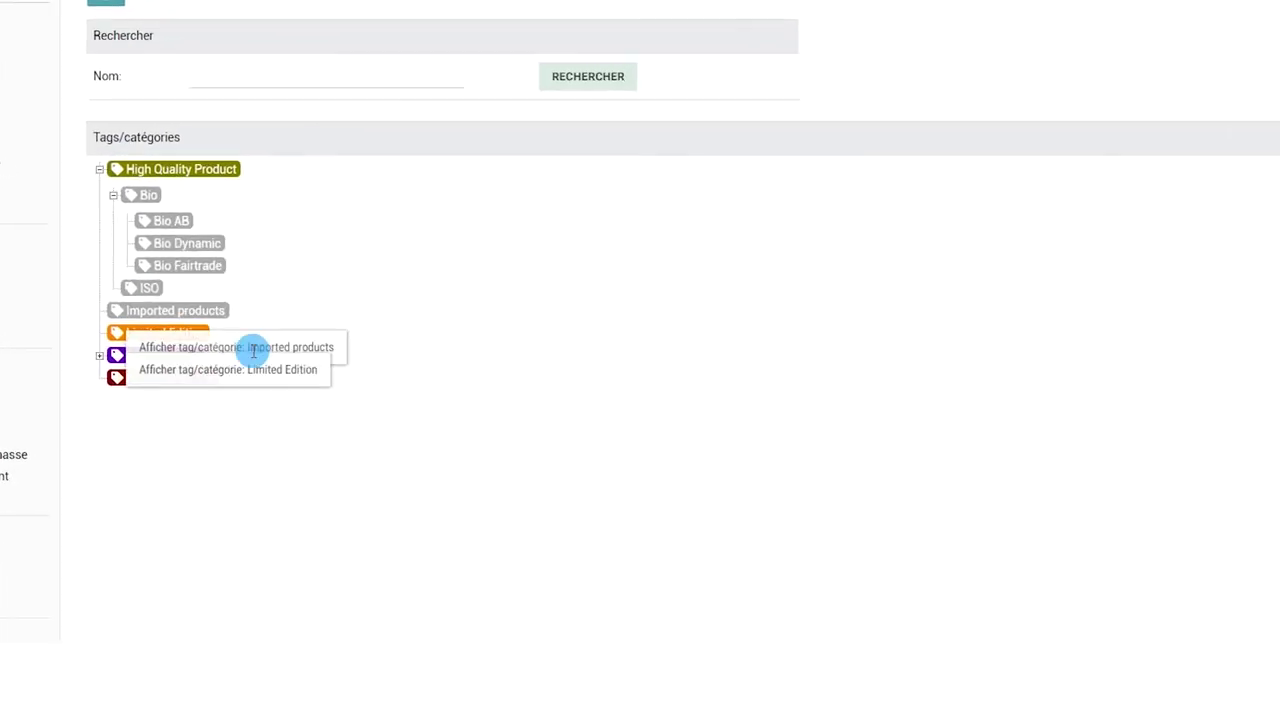
{"action": "left_click", "coordinate": [63, 364]}
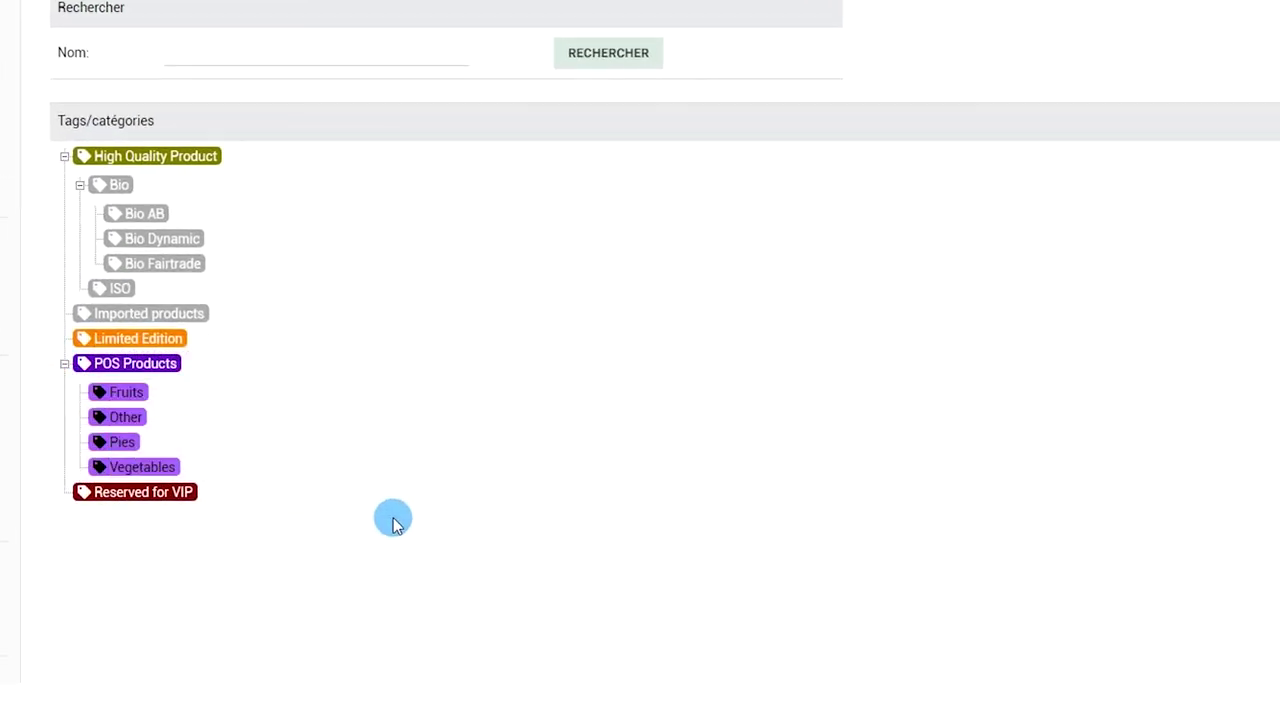
{"action": "left_click", "coordinate": [141, 498]}
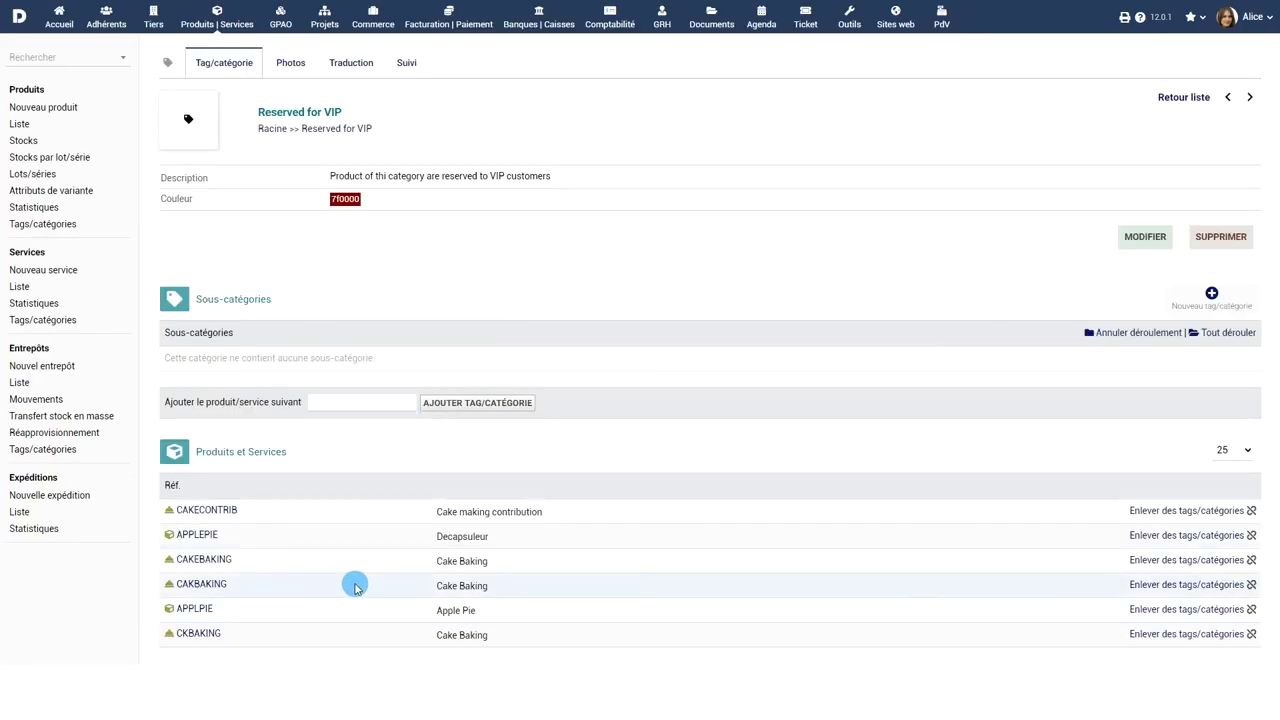
Review the list of warehouses and the list of stock movements.
{"action": "left_click", "coordinate": [17, 386]}
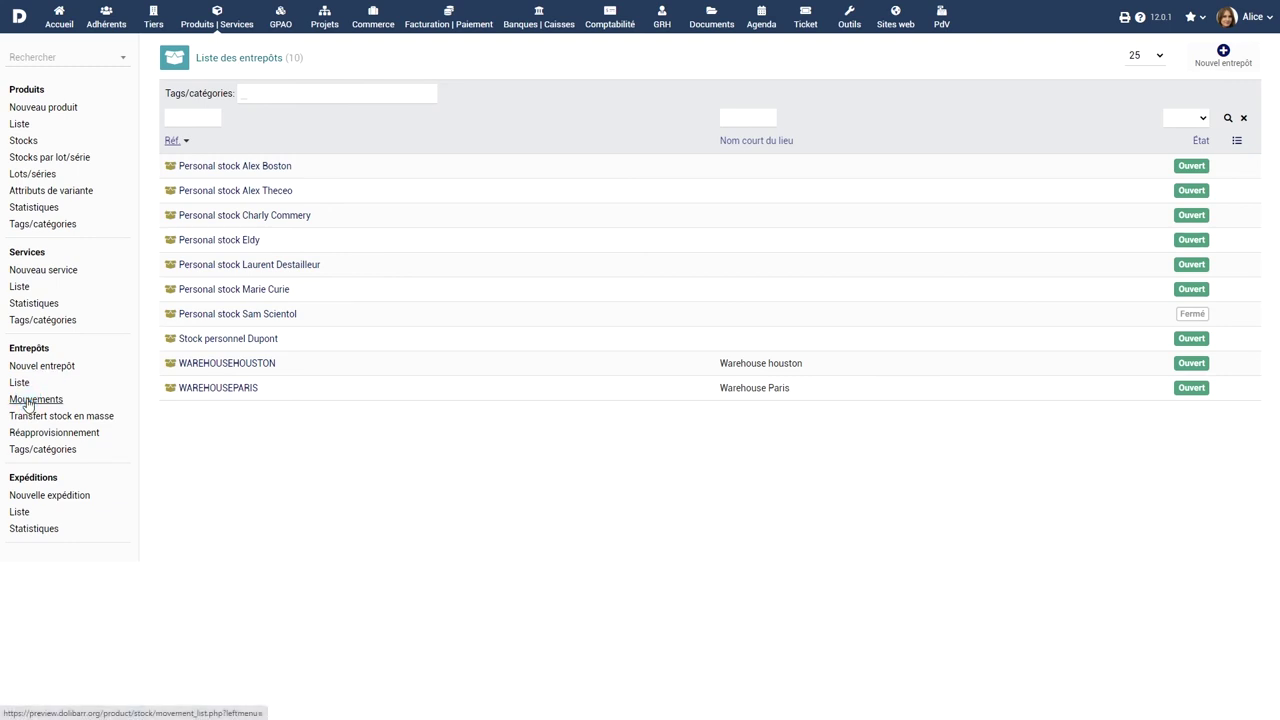
{"action": "left_click", "coordinate": [30, 398]}
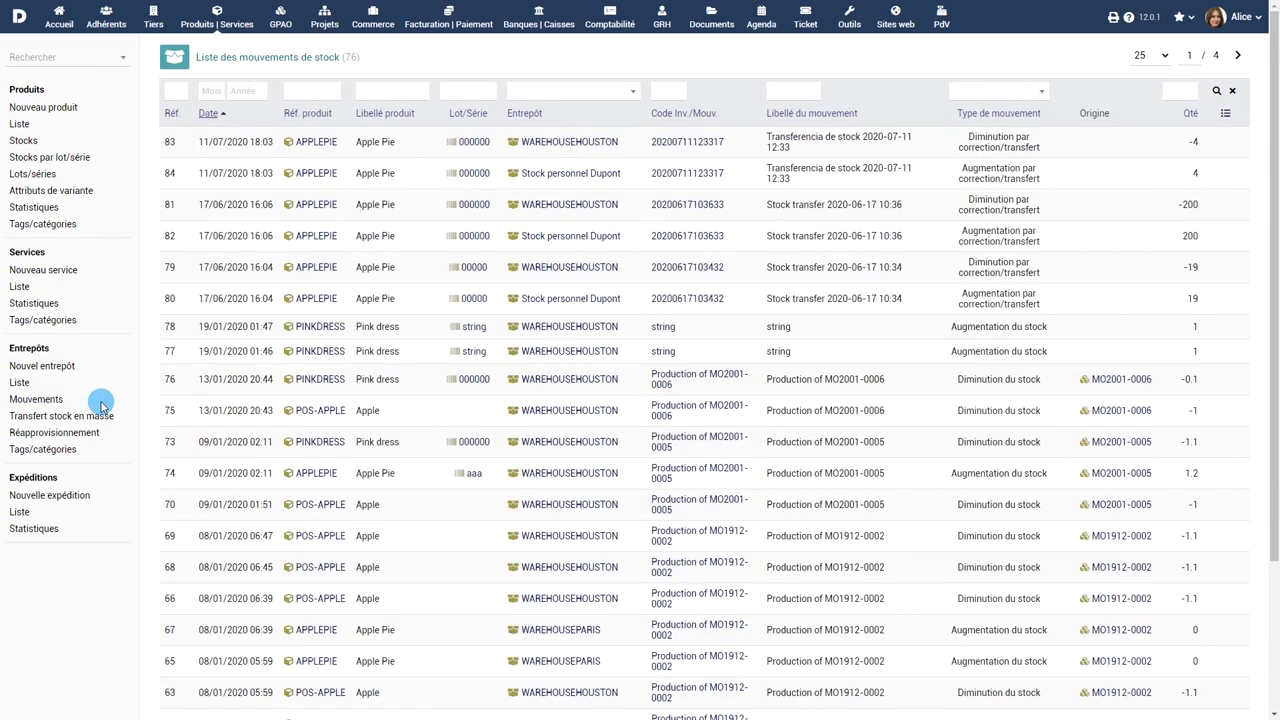
Start a mass stock transfer for product APPLEPIE with lot/serial number 0218282.
{"action": "left_click", "coordinate": [99, 413]}
{"action": "left_click", "coordinate": [237, 157]}
{"action": "type", "text": "appl"}
{"action": "left_click", "coordinate": [200, 174]}
{"action": "left_click", "coordinate": [357, 151]}
{"action": "type", "text": "0218282"}
Set the transfer to move a quantity of 5 from WAREHOUSEHOUSTON to WAREHOUSEPARIS, and record it.
{"action": "left_click", "coordinate": [505, 150]}
{"action": "left_click", "coordinate": [480, 385]}
{"action": "left_click", "coordinate": [770, 150]}
{"action": "left_click", "coordinate": [760, 404]}
{"action": "left_click", "coordinate": [1031, 147]}
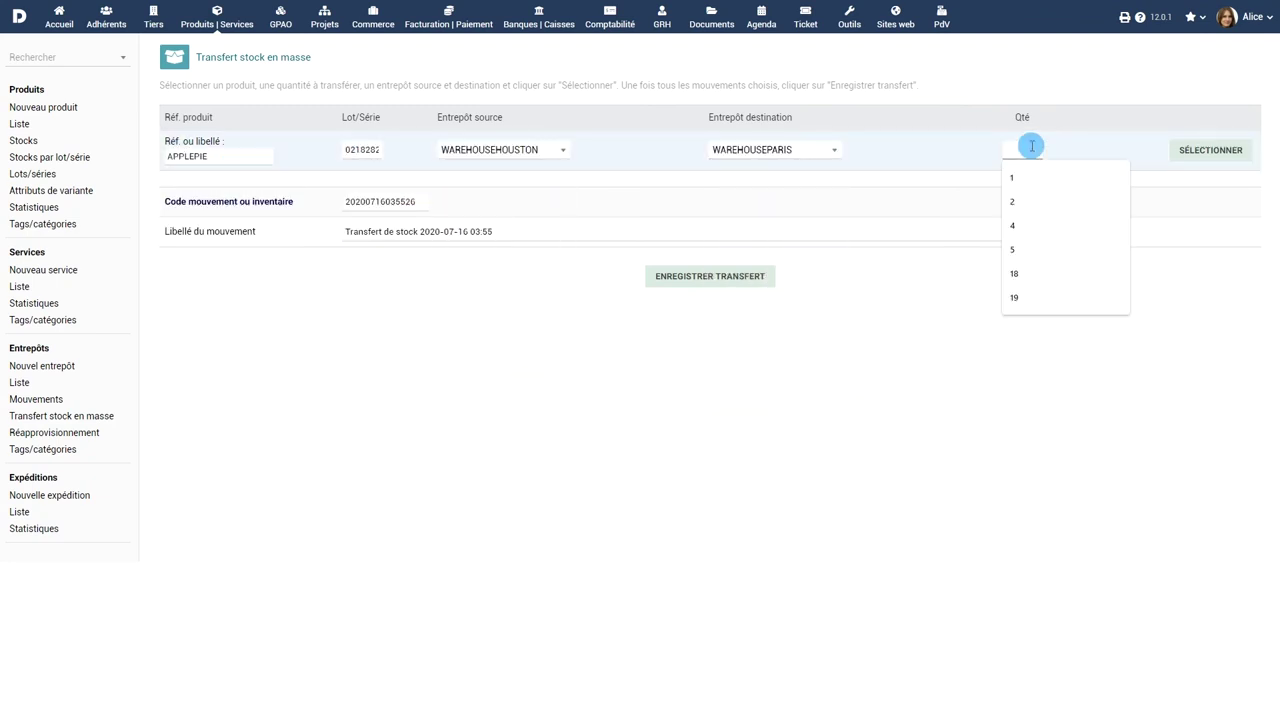
{"action": "type", "text": "5"}
{"action": "key", "text": "Return"}
{"action": "left_click", "coordinate": [706, 305]}
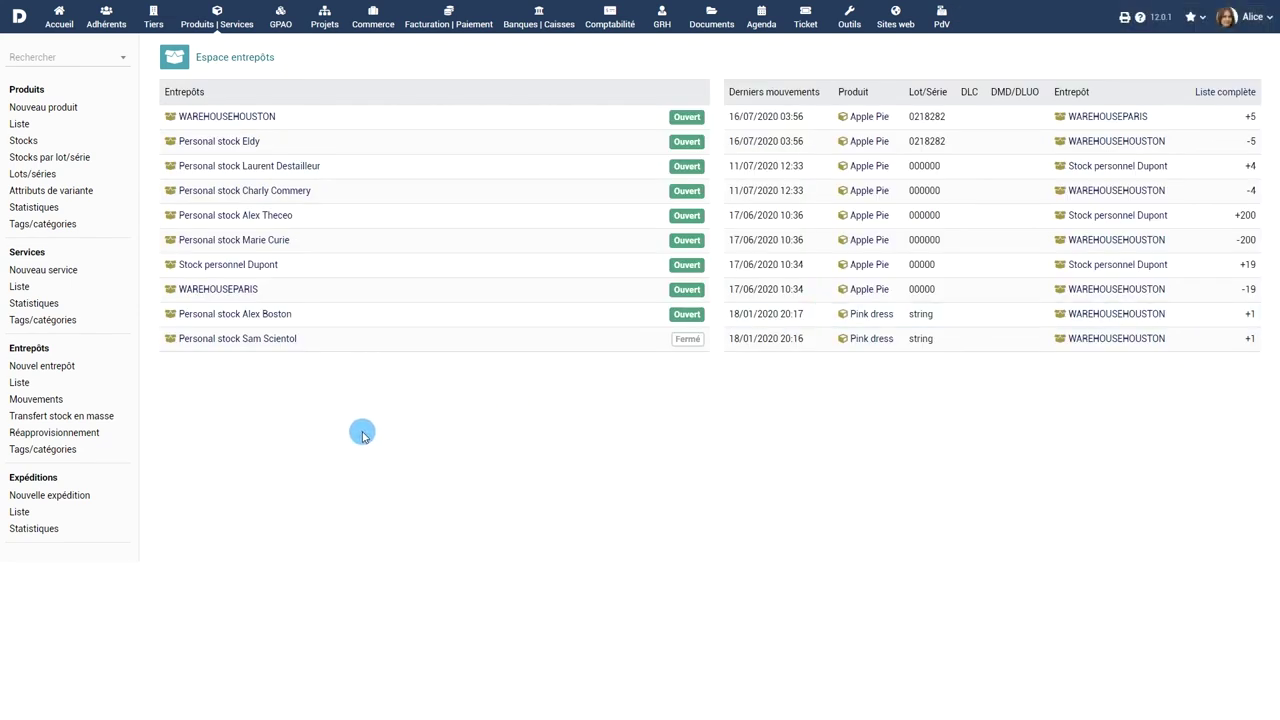
Create a replenishment order for 55 units of COMP-XP4523 from Swiss Touch at 90 €/1 Unité.
{"action": "left_click", "coordinate": [52, 432]}
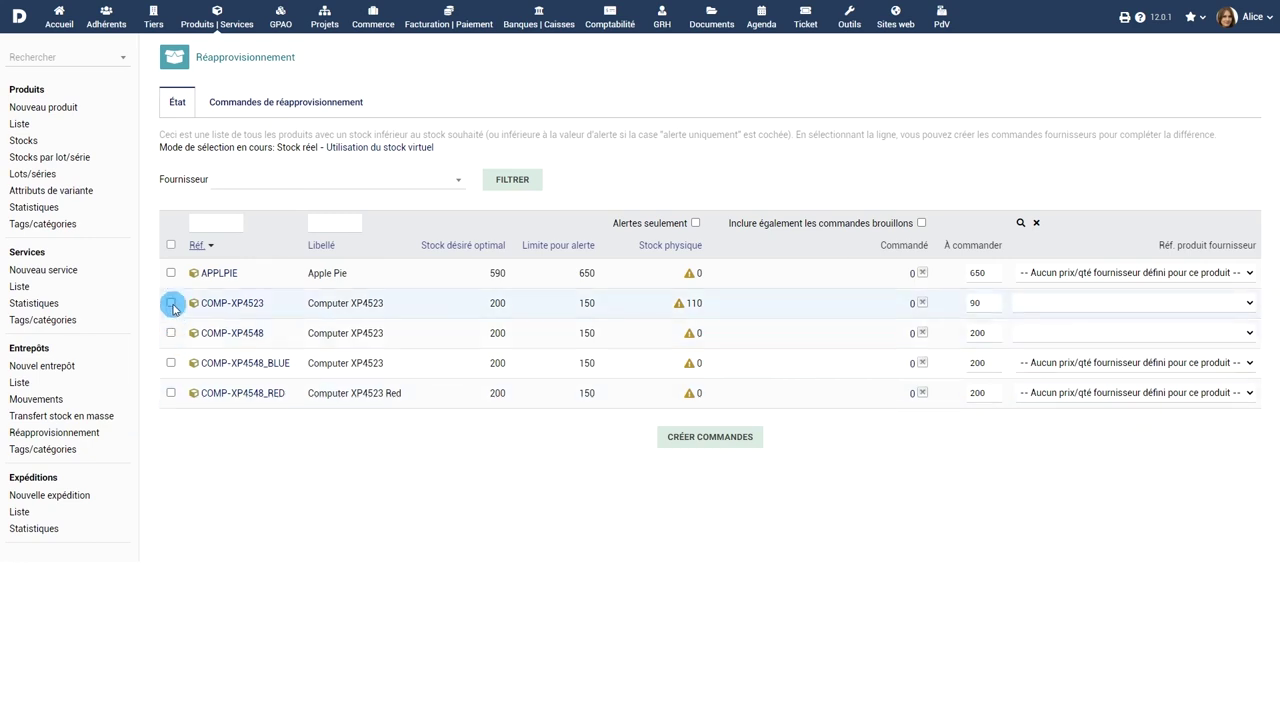
{"action": "left_click_drag", "start_coordinate": [1000, 303], "coordinate": [948, 308]}
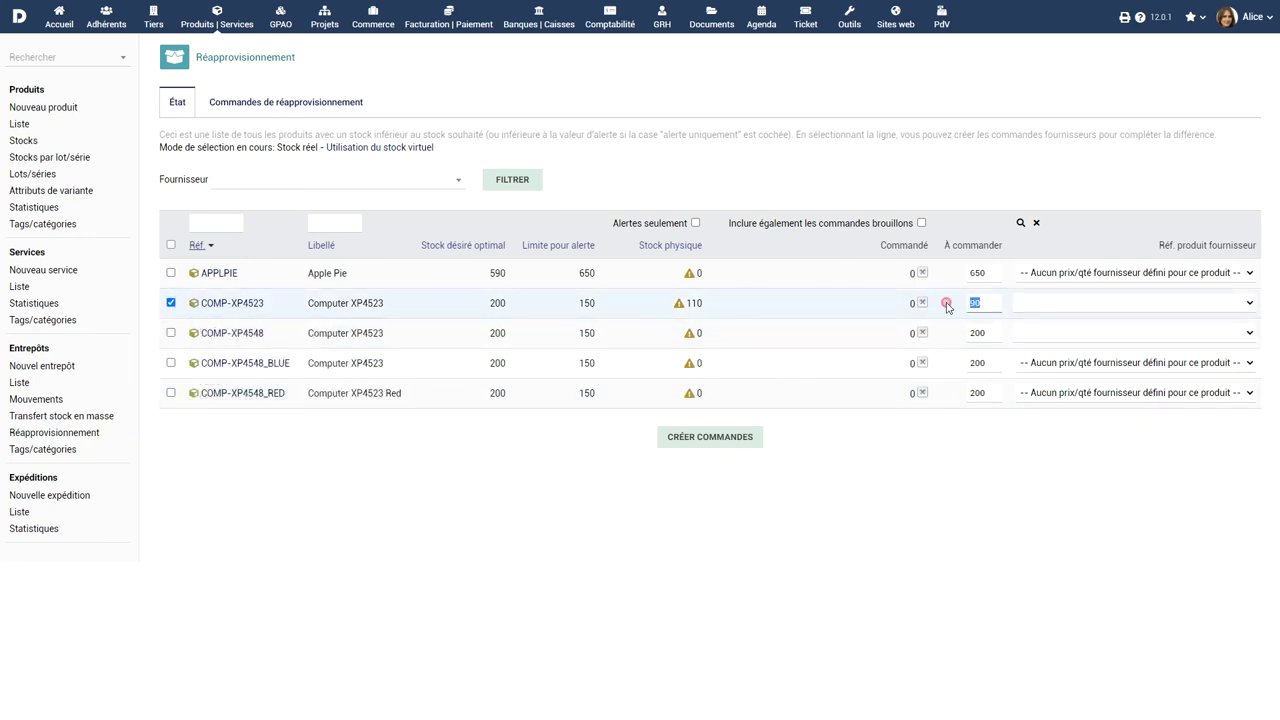
{"action": "type", "text": "55"}
{"action": "left_click", "coordinate": [1060, 303]}
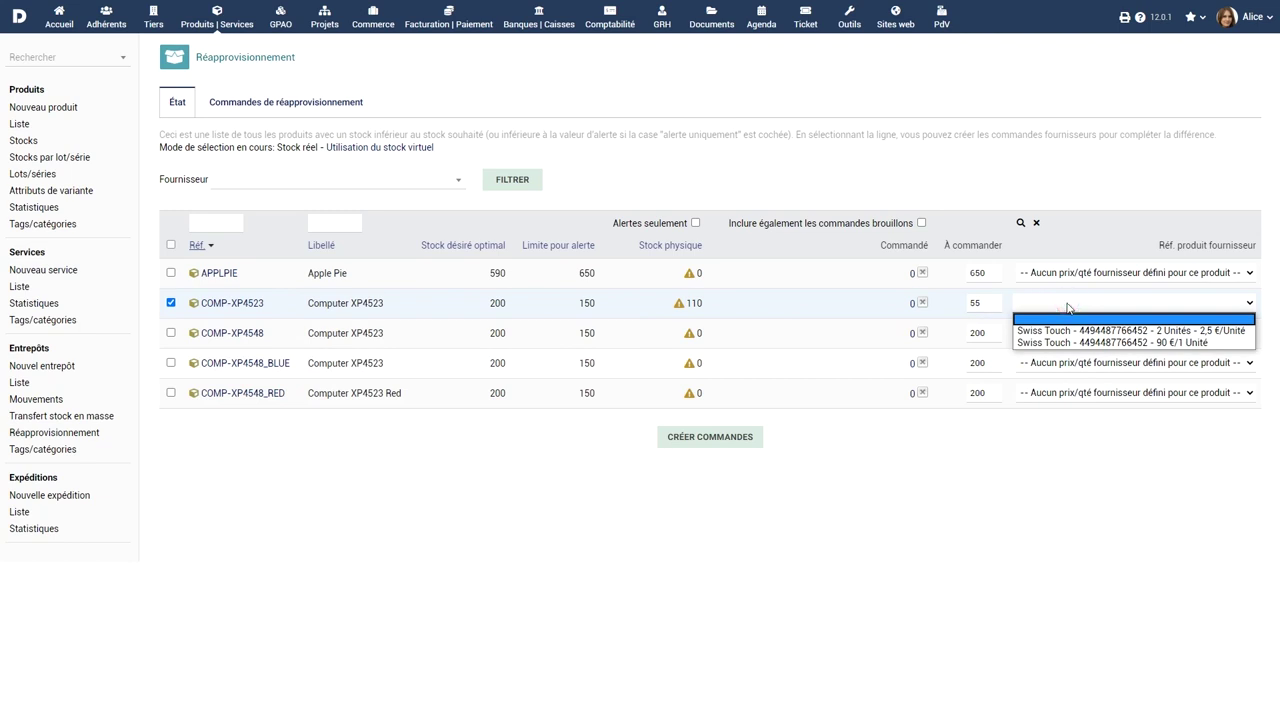
{"action": "left_click", "coordinate": [1062, 342]}
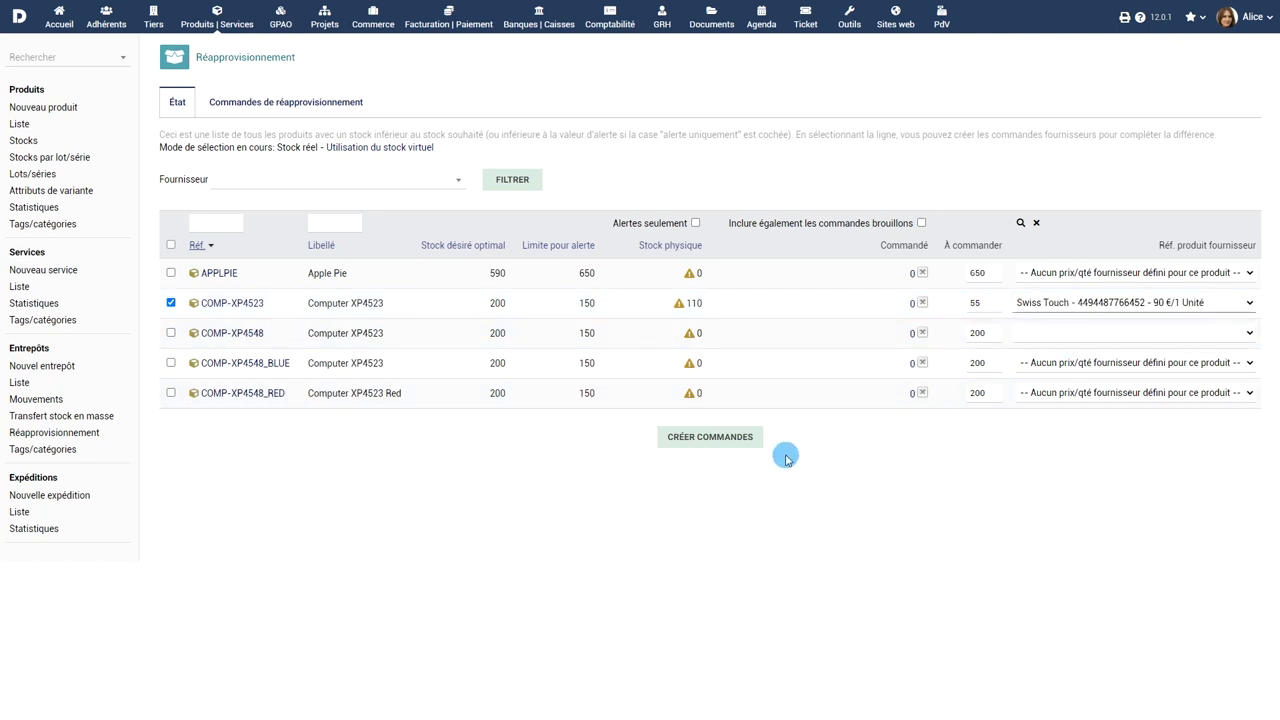
{"action": "left_click", "coordinate": [714, 437]}
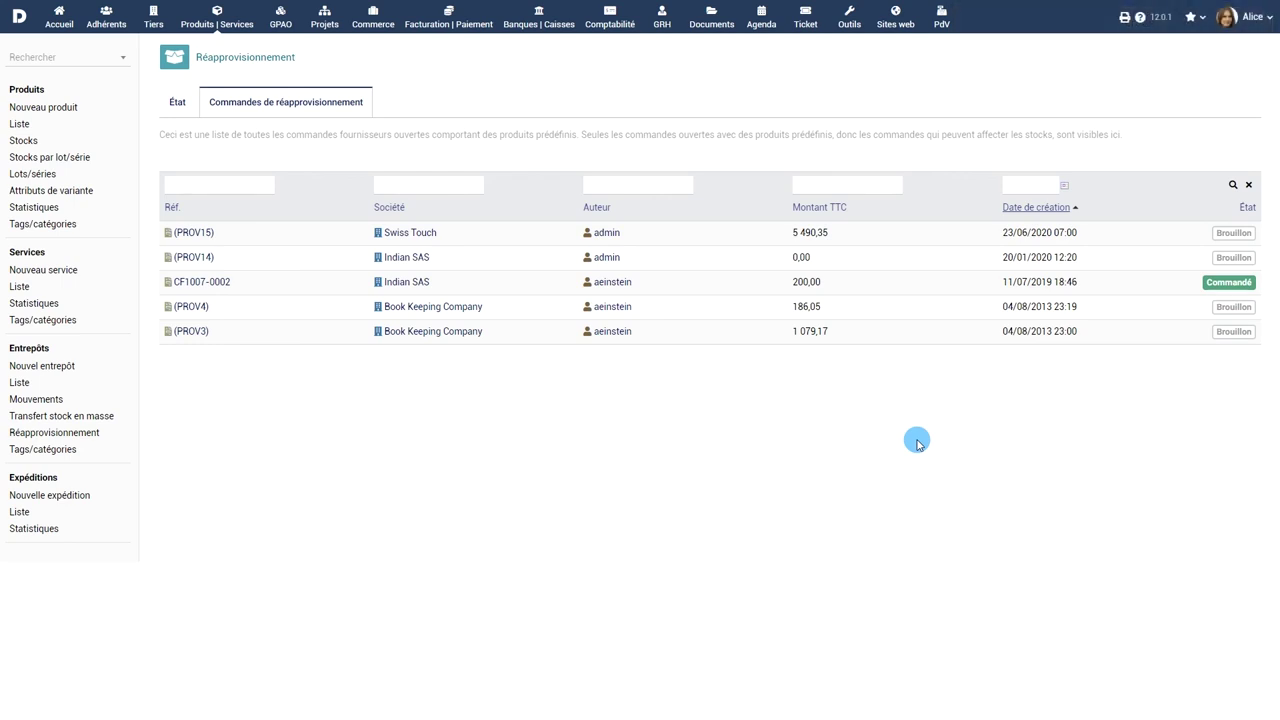
Review the list of shipments and view validated shipment SH1302-0001.
{"action": "left_click", "coordinate": [19, 512]}
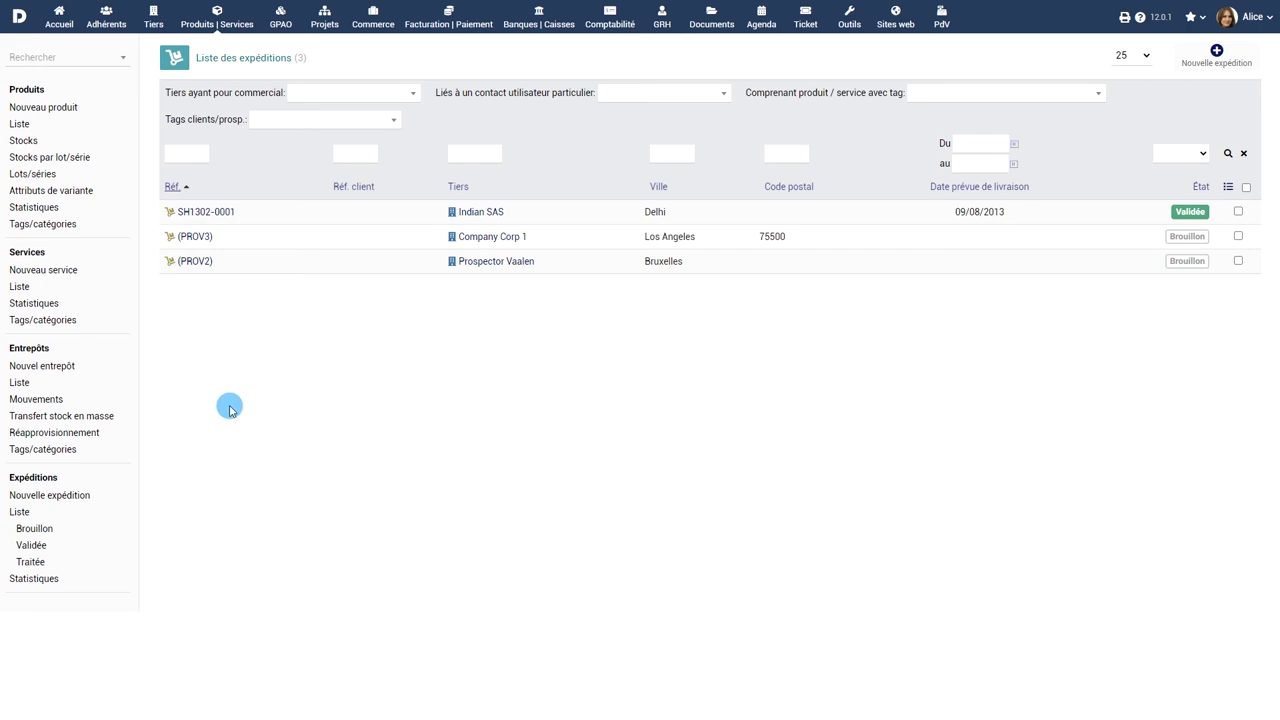
{"action": "left_click", "coordinate": [206, 212]}
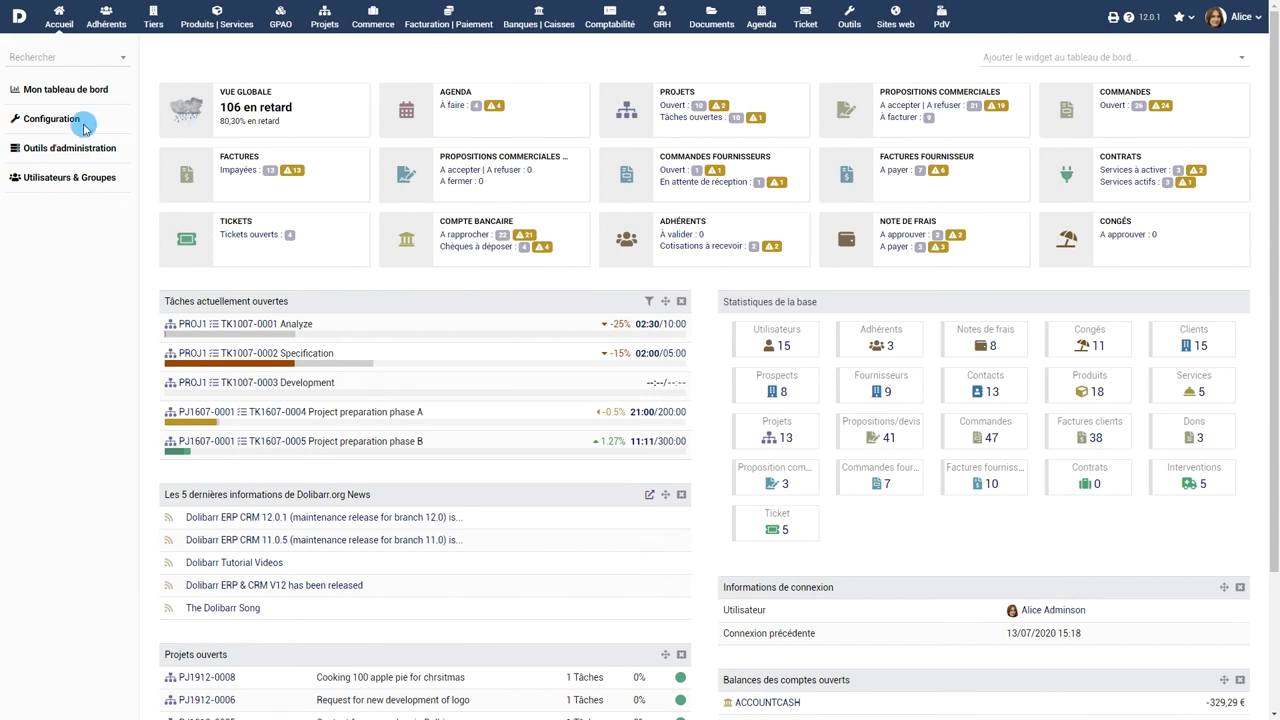
Open the supplementary attributes setup of the Produits module in the application configuration.
{"action": "left_click", "coordinate": [50, 118]}
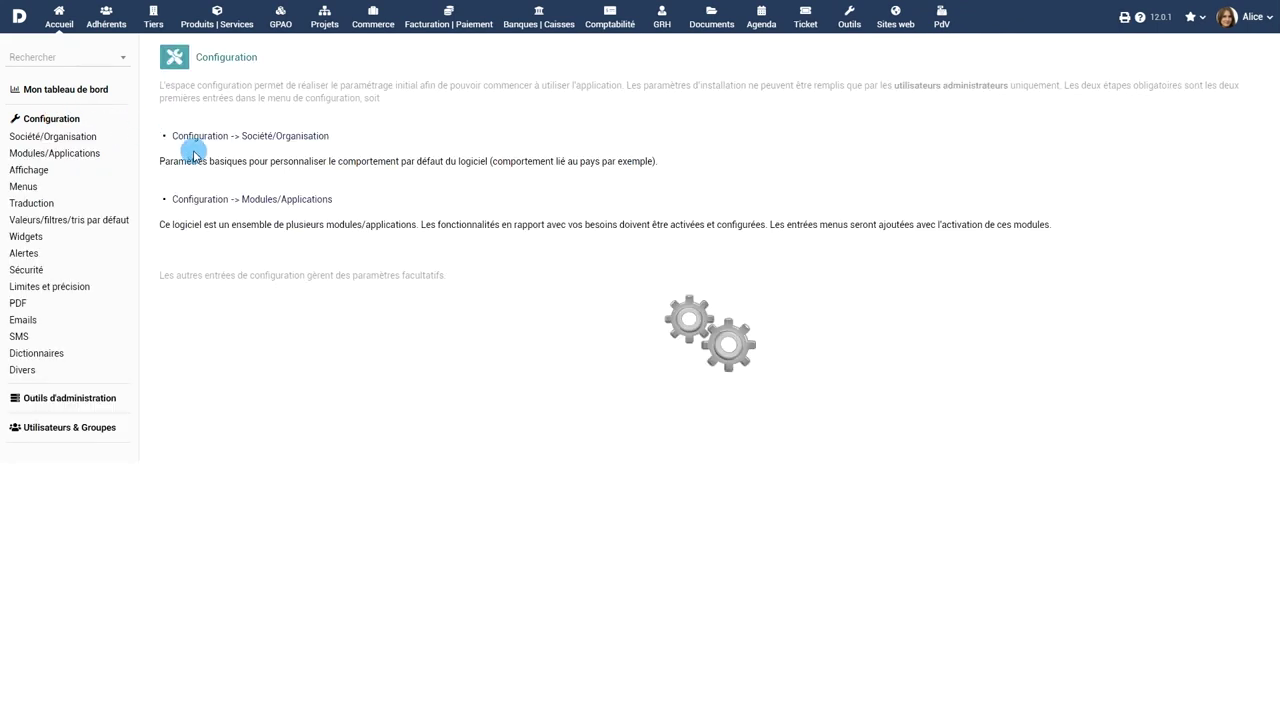
{"action": "left_click", "coordinate": [251, 198]}
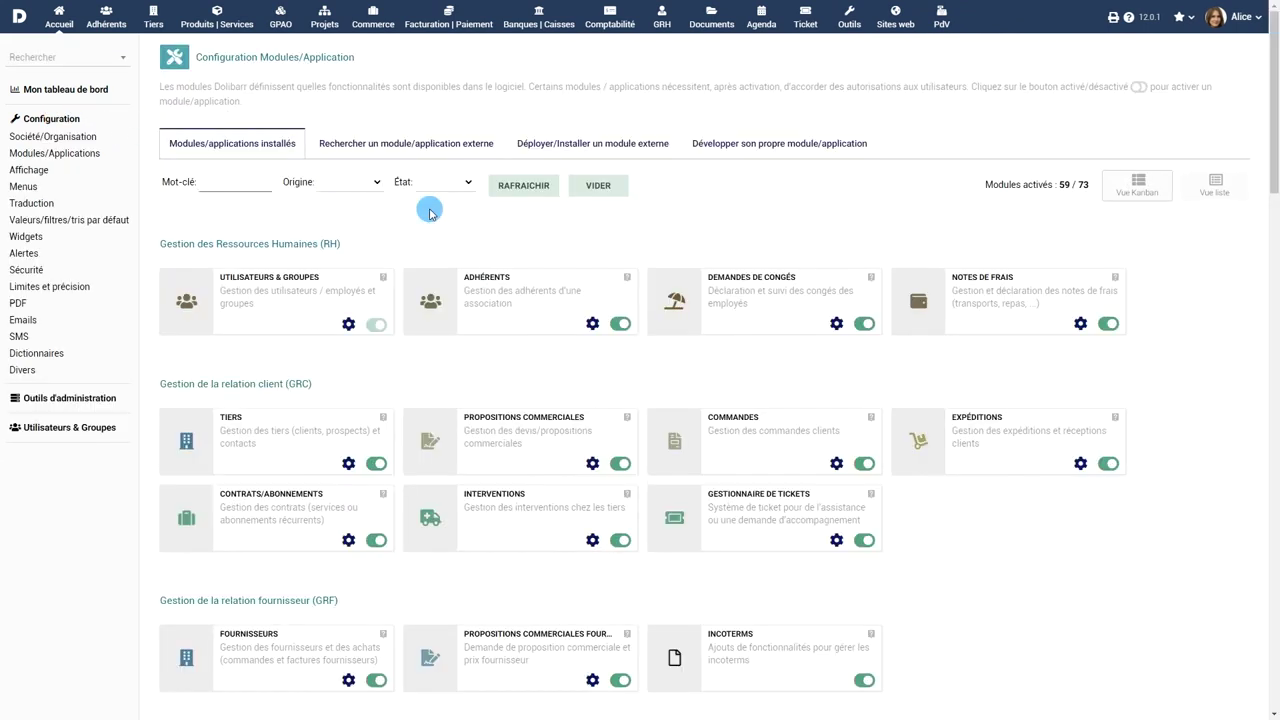
{"action": "scroll", "coordinate": [449, 274], "scroll_direction": "down", "scroll_amount": 6}
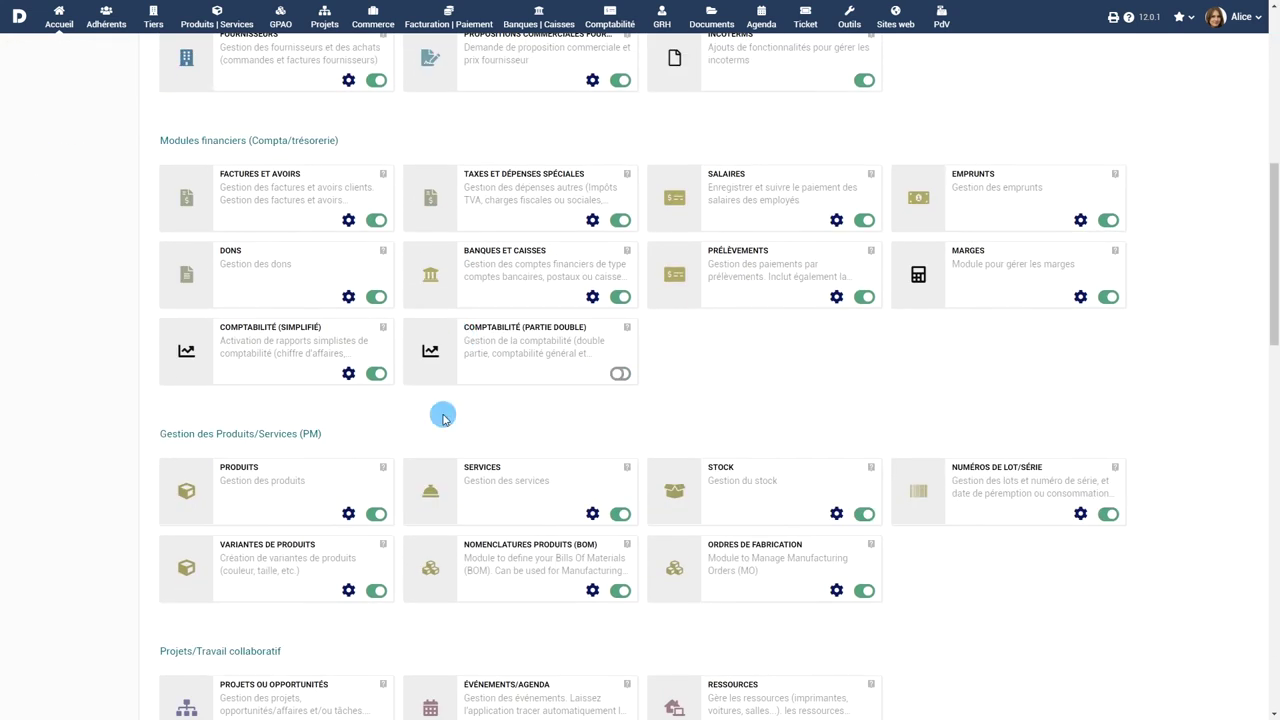
{"action": "left_click", "coordinate": [349, 513]}
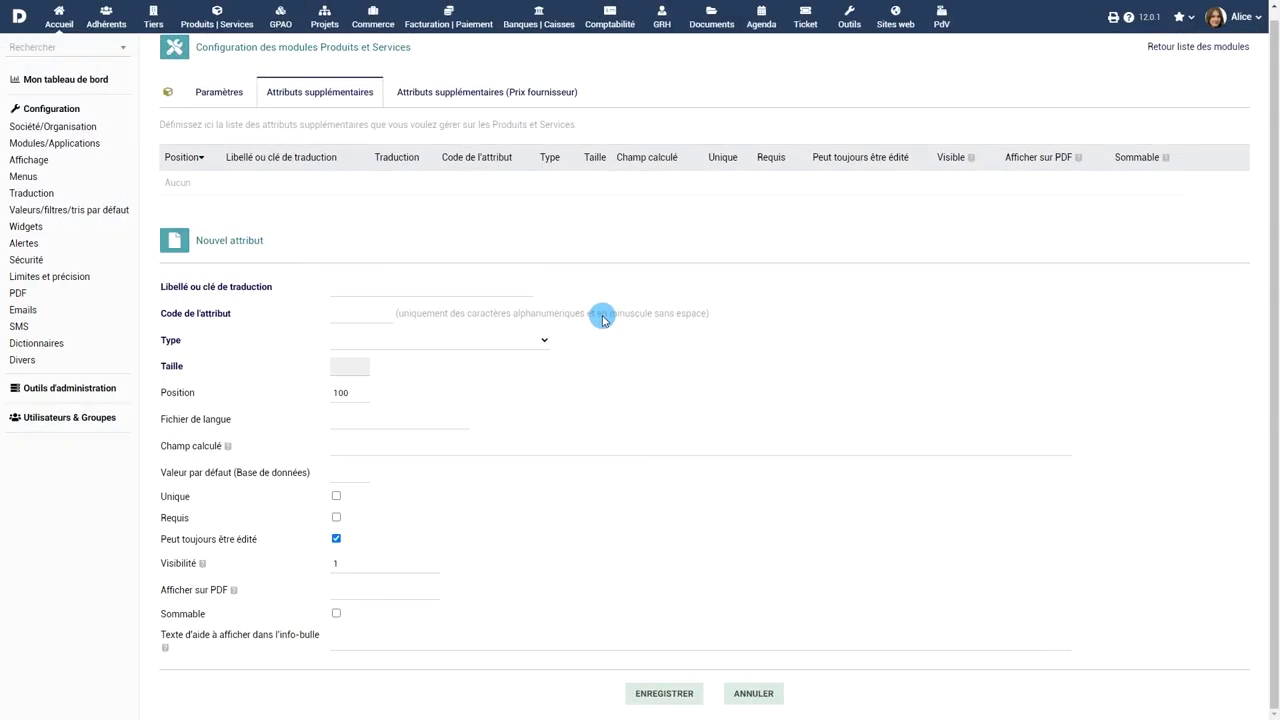
Add a supplementary product attribute labelled Importé with code imported and type Boolean (case à cocher unique), and save it.
{"action": "left_click", "coordinate": [489, 287]}
{"action": "type", "text": "Importé"}
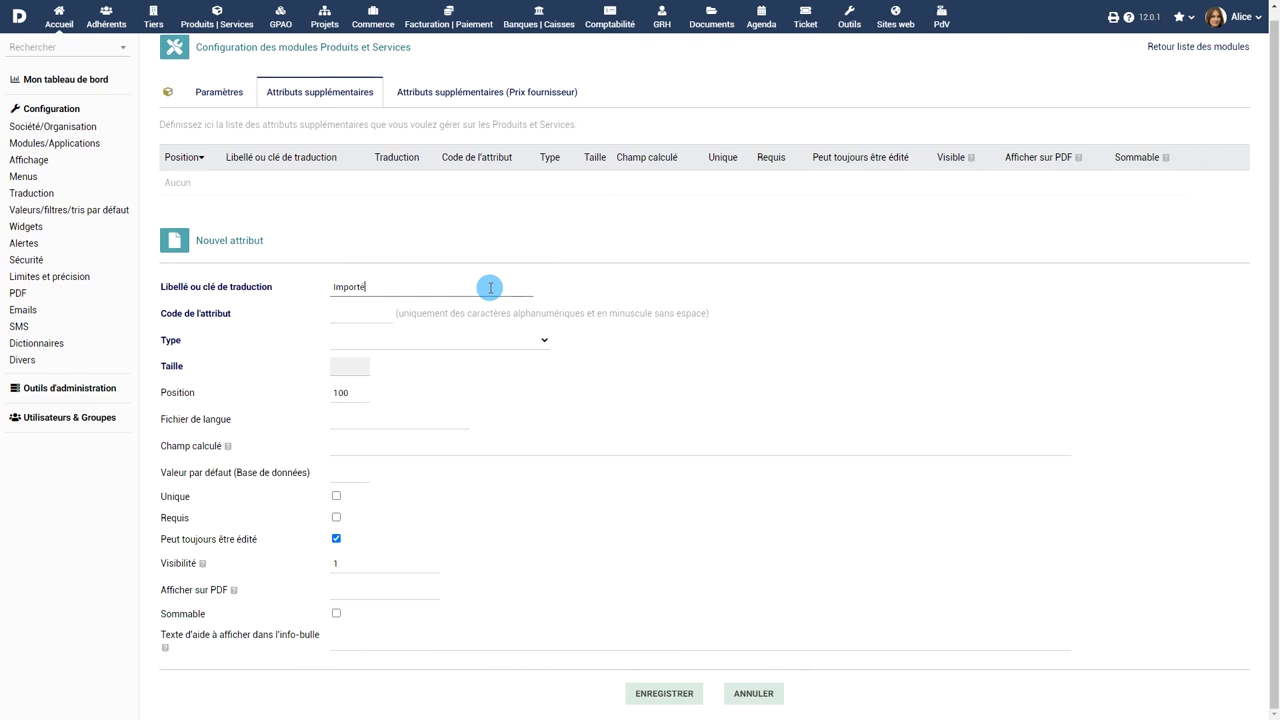
{"action": "left_click", "coordinate": [357, 317]}
{"action": "type", "text": "imported"}
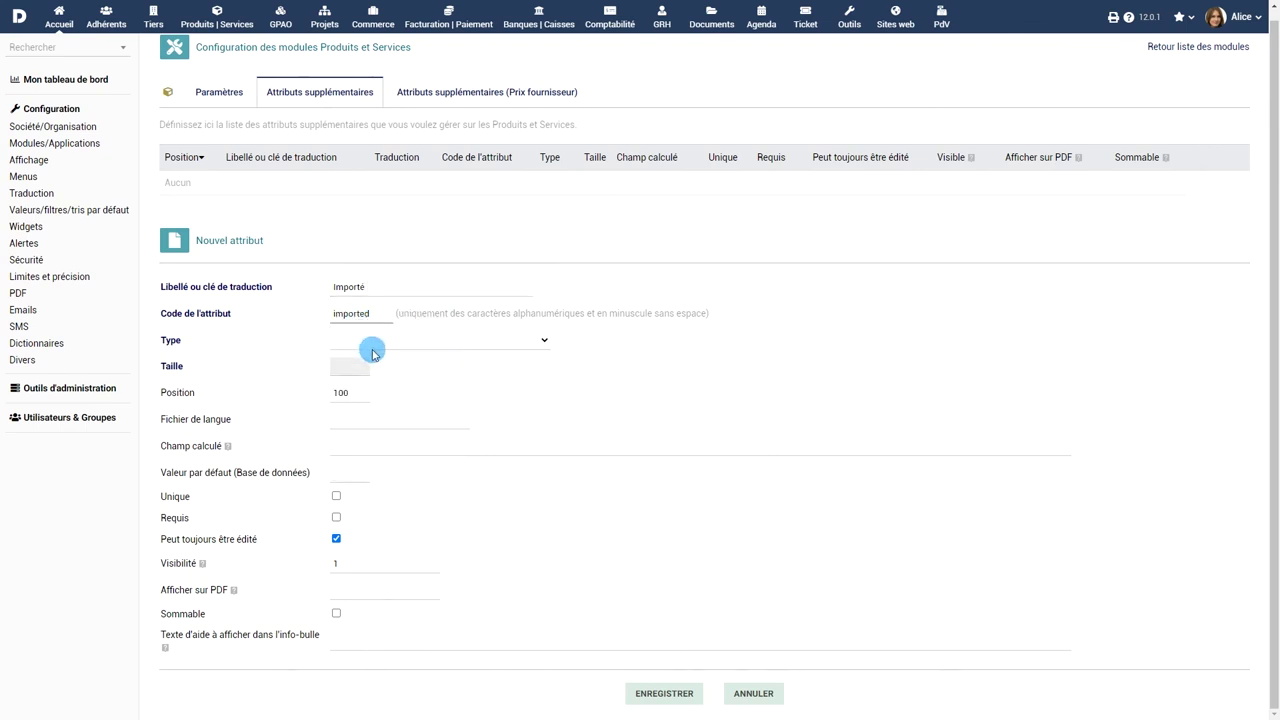
{"action": "left_click", "coordinate": [370, 343]}
{"action": "left_click", "coordinate": [392, 452]}
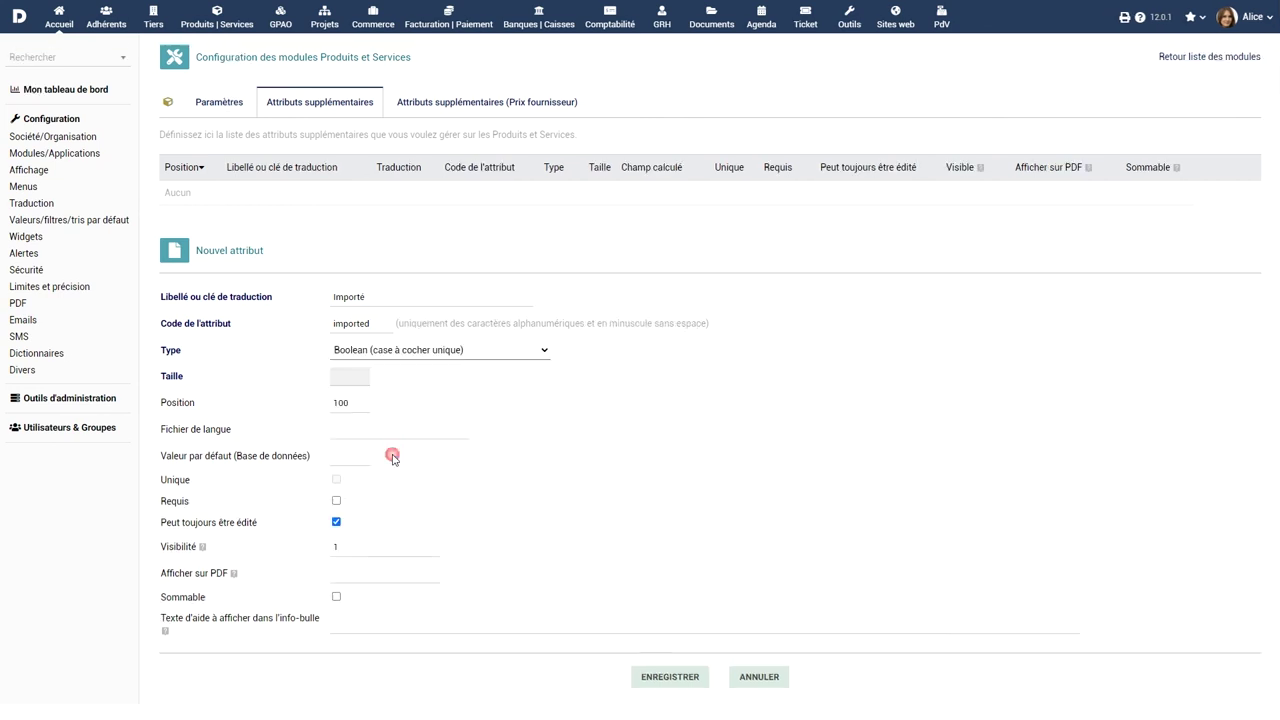
{"action": "left_click", "coordinate": [675, 680]}
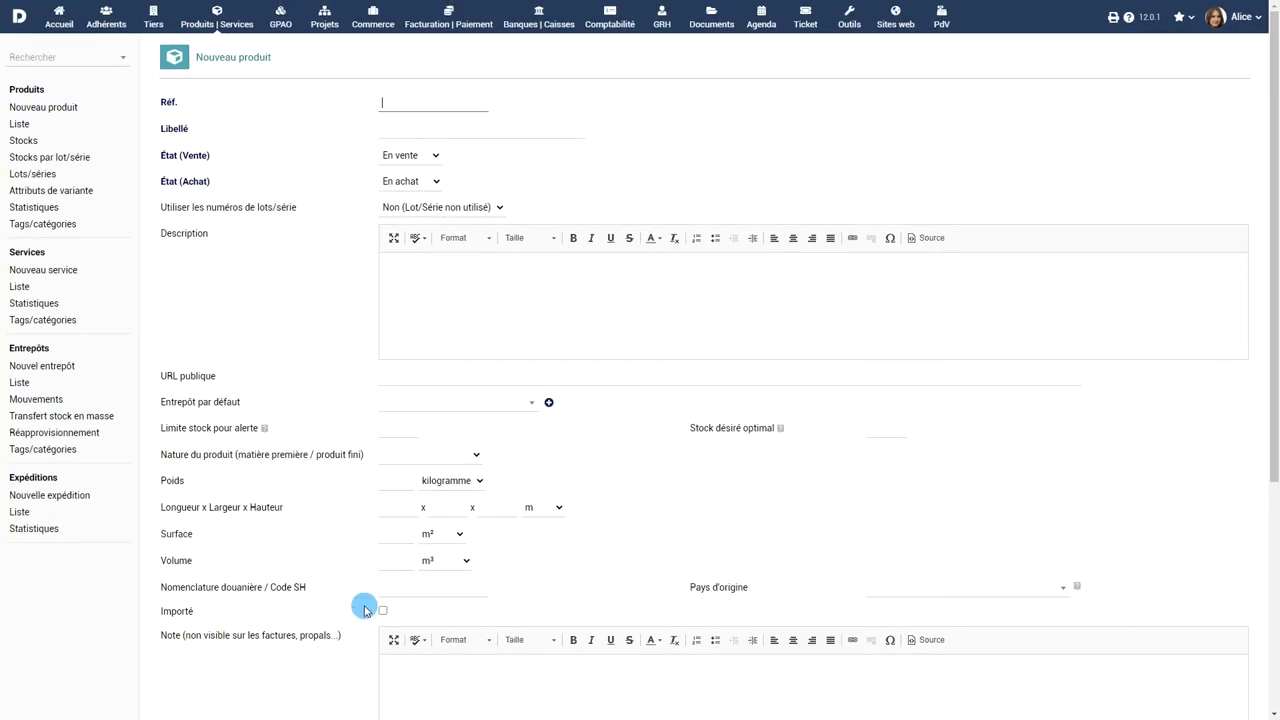
Mark the new product as Importé on its creation form.
{"action": "left_click", "coordinate": [383, 610]}
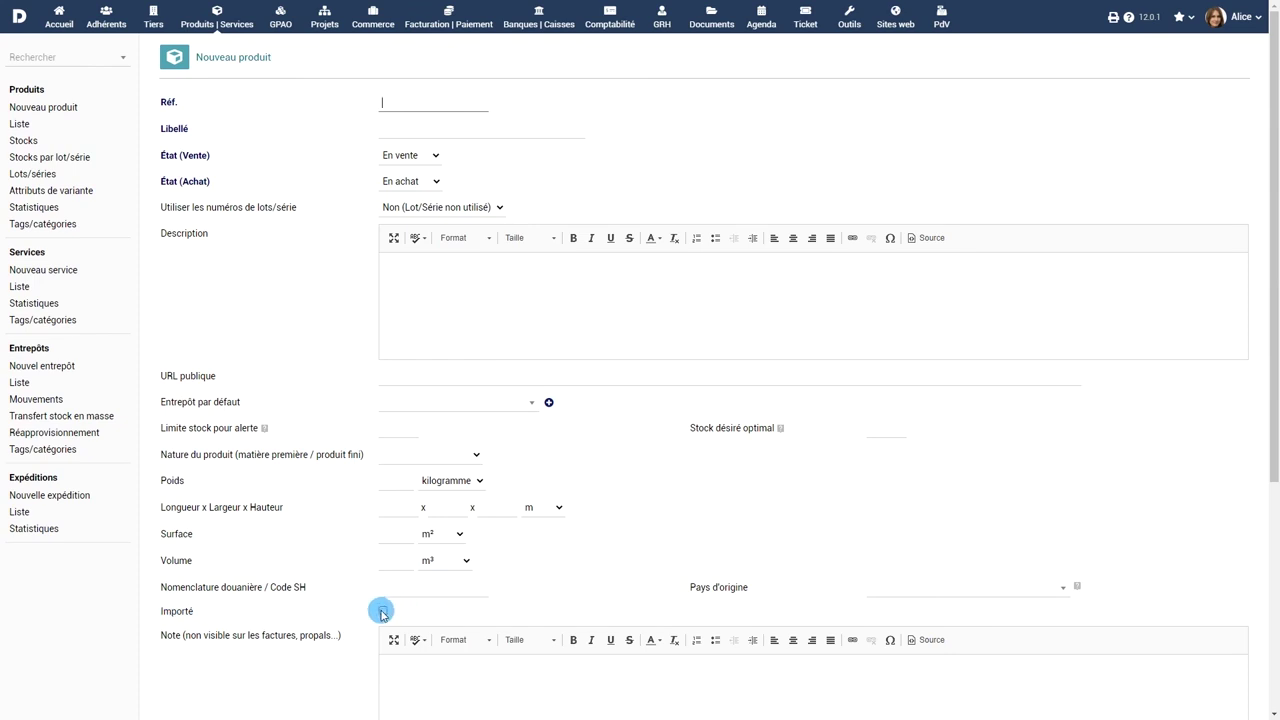